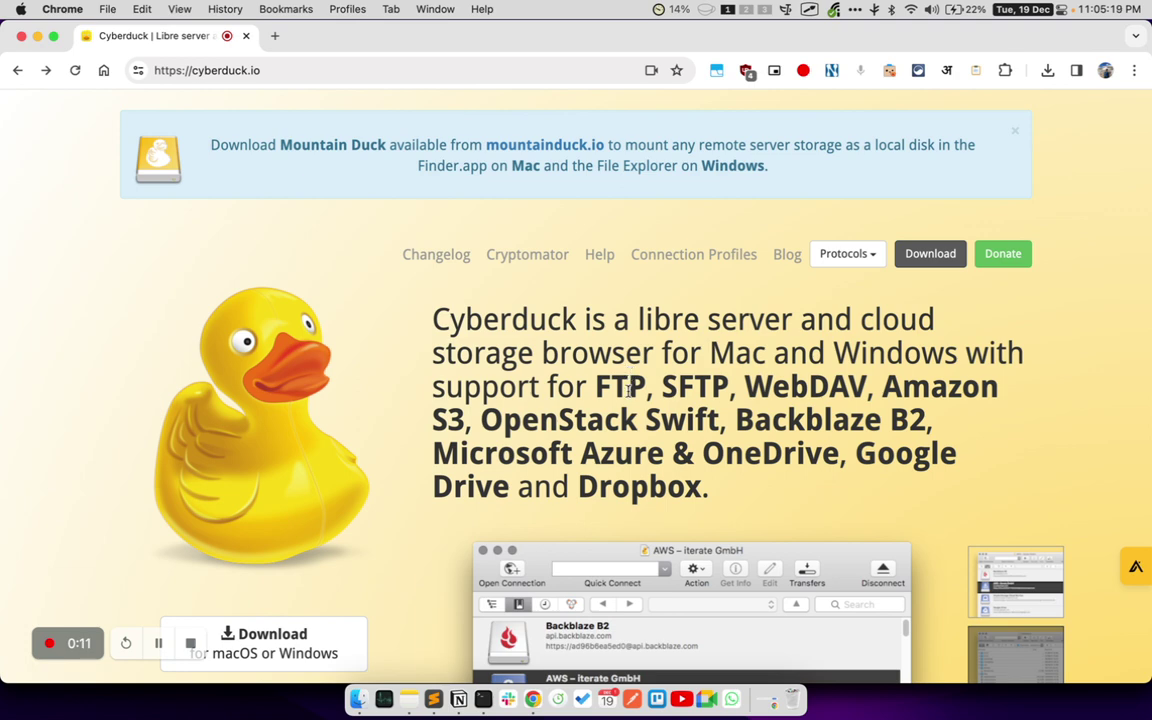
- Highlight the homepage's supported protocols: FTP, SFTP, WebDAV, Amazon S3, Microsoft Azure, Google Drive, Dropbox
{"action": "double_click", "coordinate": [620, 387]}
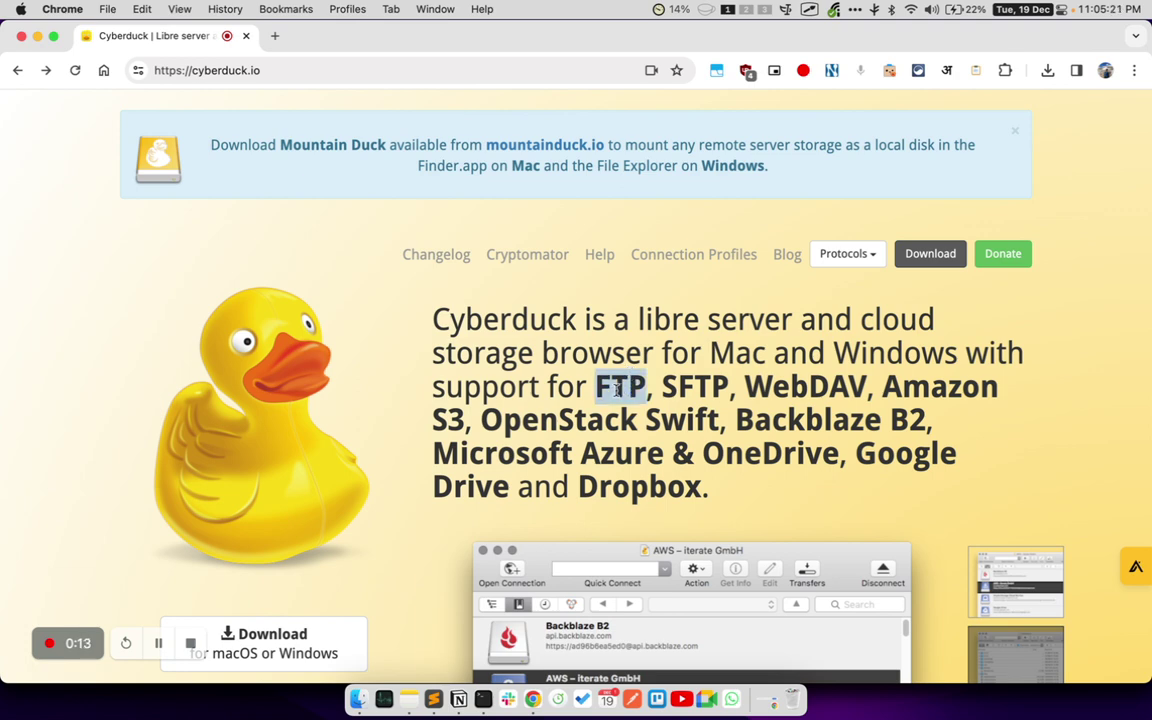
{"action": "double_click", "coordinate": [695, 387]}
{"action": "double_click", "coordinate": [805, 387]}
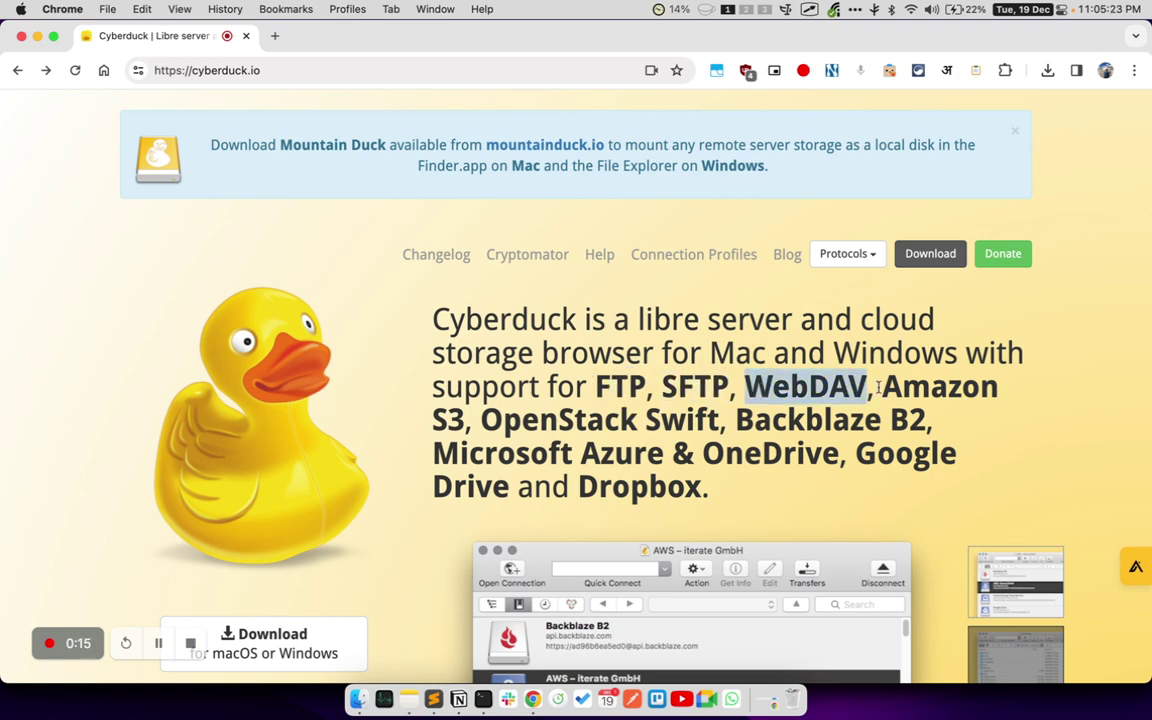
{"action": "left_click_drag", "start_coordinate": [882, 387], "coordinate": [928, 408]}
{"action": "left_click_drag", "start_coordinate": [433, 453], "coordinate": [516, 500]}
{"action": "left_click", "coordinate": [858, 455]}
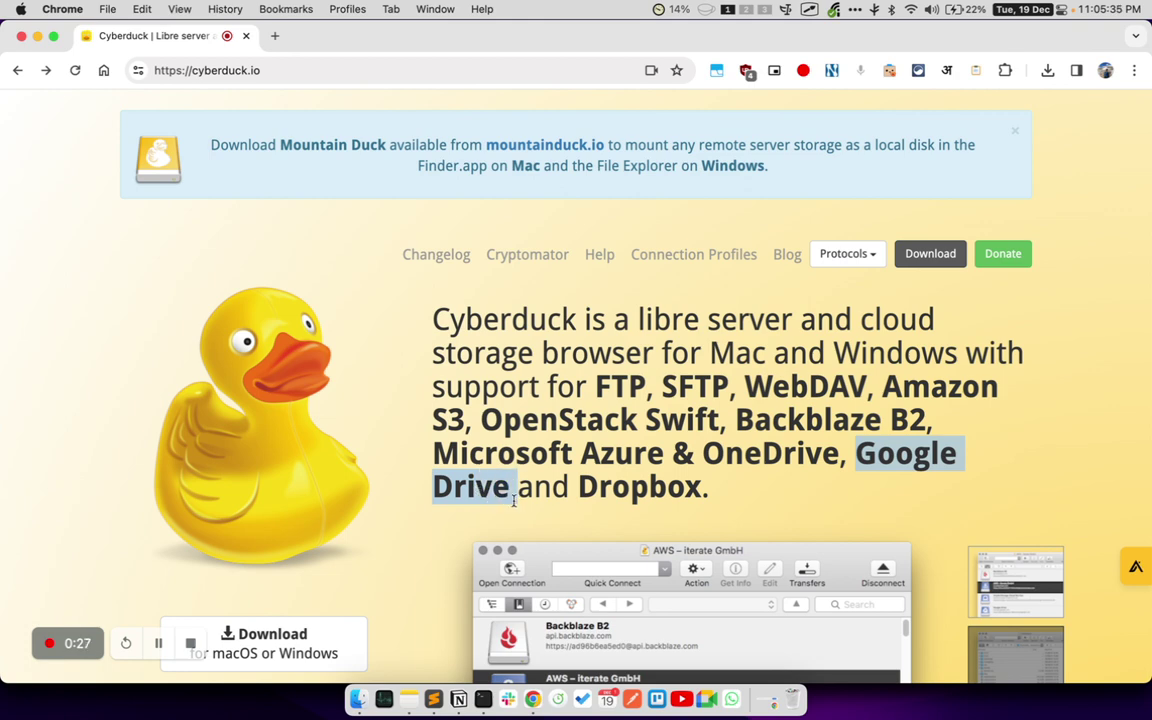
{"action": "double_click", "coordinate": [598, 498]}
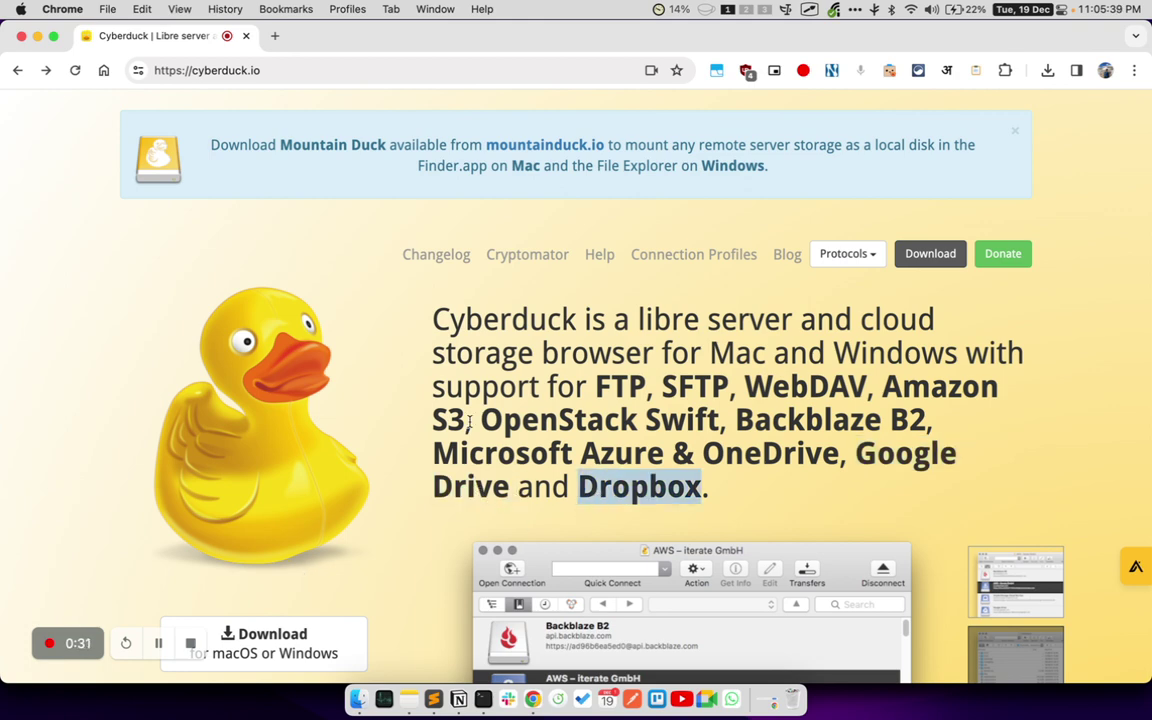
{"action": "scroll", "coordinate": [469, 422], "scroll_direction": "down", "scroll_amount": 2}
{"action": "scroll", "coordinate": [469, 422], "scroll_direction": "up", "scroll_amount": 2}
{"action": "scroll", "coordinate": [469, 422], "scroll_direction": "down", "scroll_amount": 1}
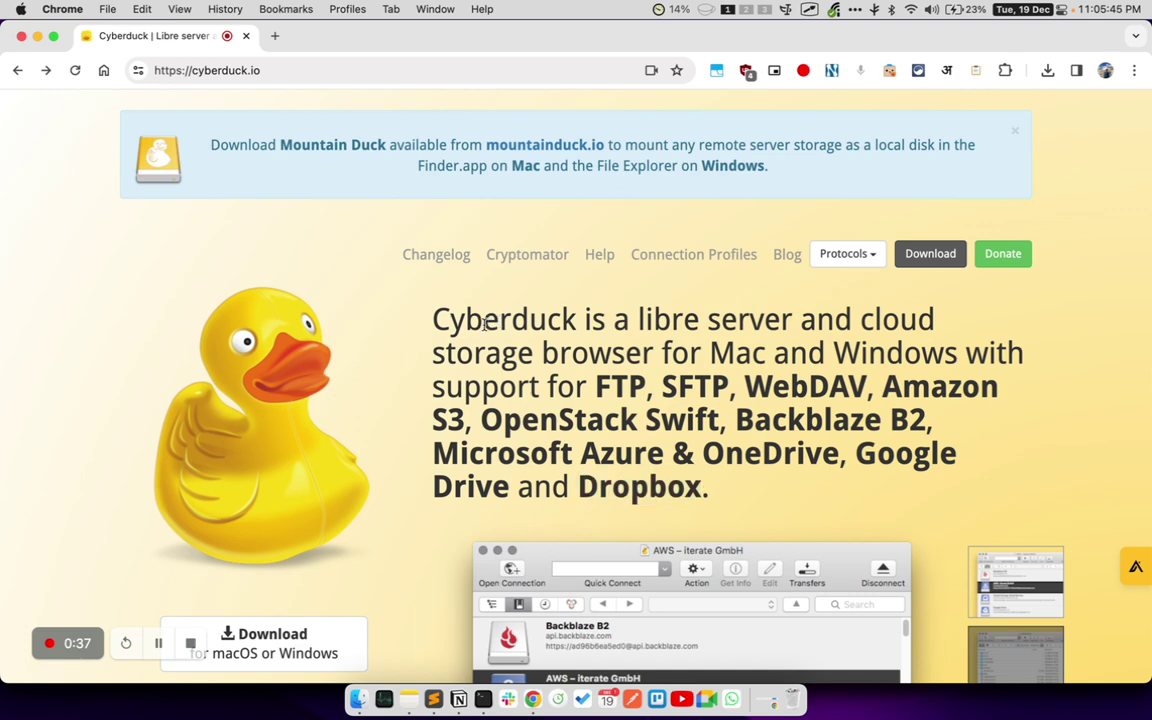
{"action": "double_click", "coordinate": [485, 323]}
{"action": "left_click", "coordinate": [485, 323]}
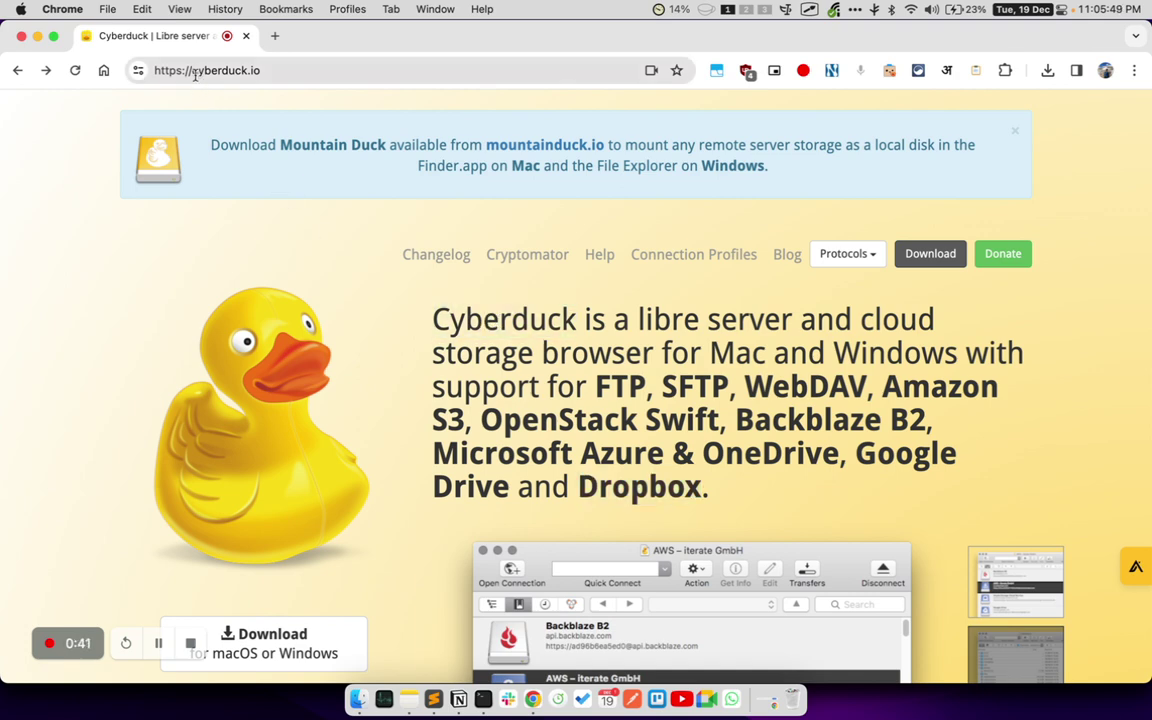
- Highlight the cyberduck.io site address and browse the homepage
{"action": "left_click_drag", "start_coordinate": [194, 73], "coordinate": [276, 72]}
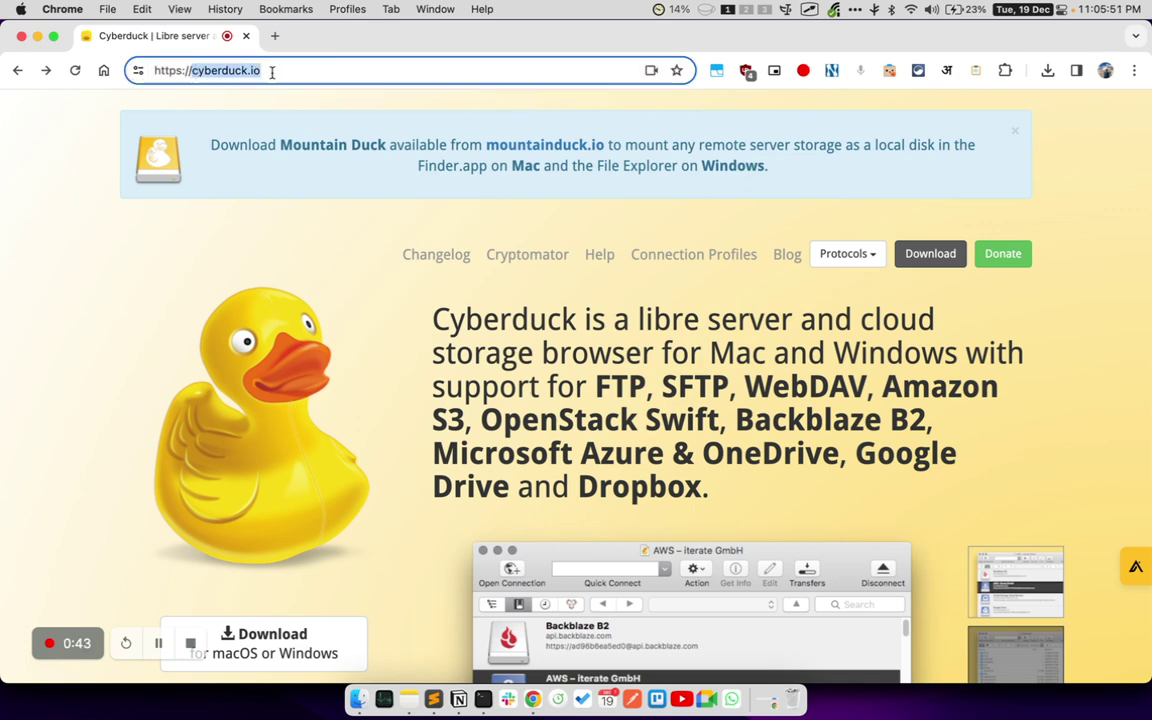
{"action": "left_click", "coordinate": [345, 249]}
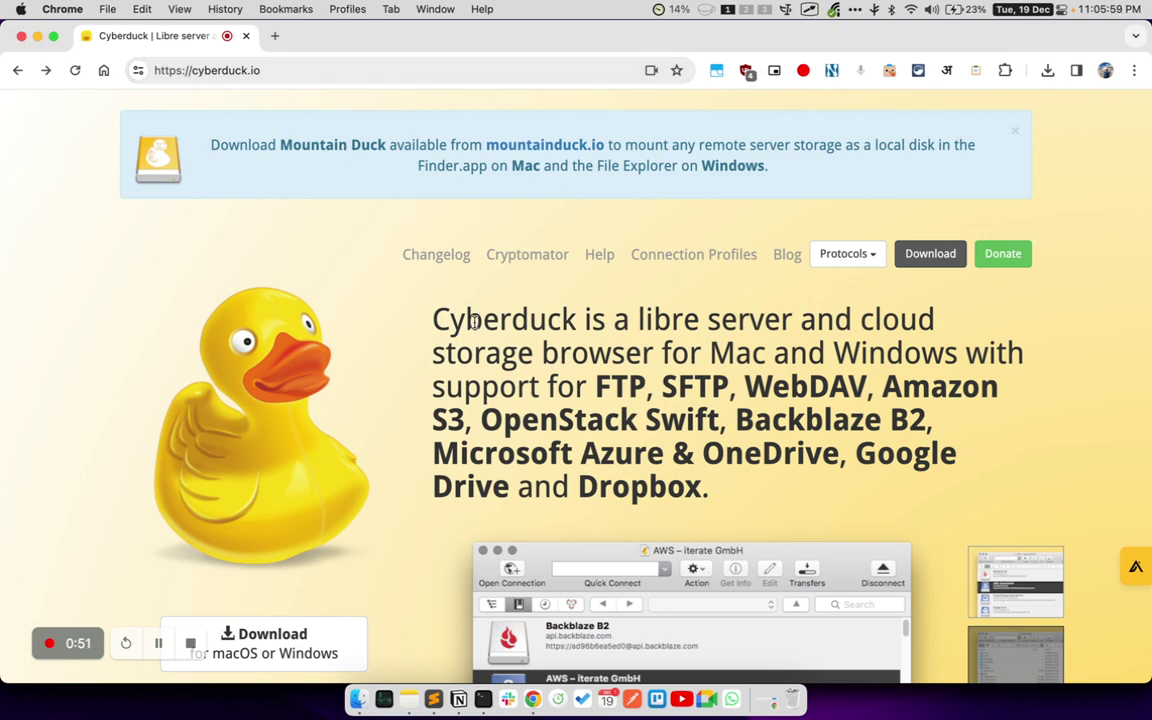
{"action": "scroll", "coordinate": [474, 322], "scroll_direction": "down", "scroll_amount": 2}
{"action": "scroll", "coordinate": [474, 322], "scroll_direction": "up", "scroll_amount": 2}
{"action": "left_click", "coordinate": [158, 643]}
{"action": "left_click", "coordinate": [158, 643]}
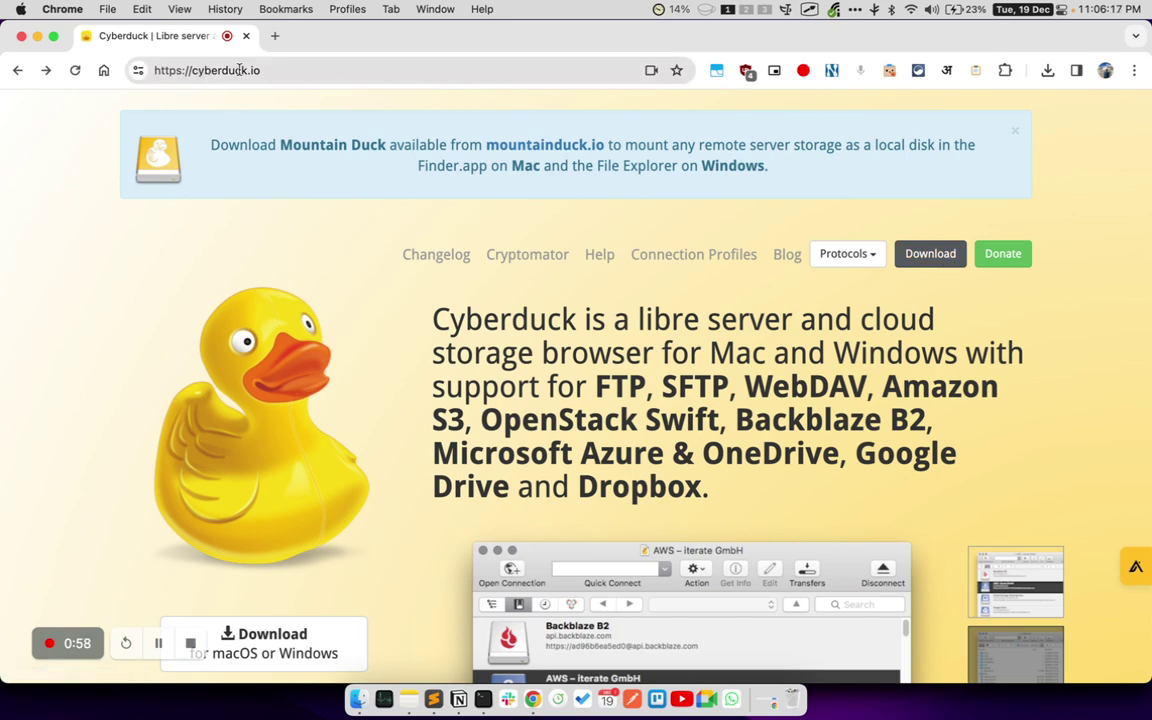
- Go to the Cyberduck download page and download the macOS version
{"action": "left_click_drag", "start_coordinate": [893, 235], "coordinate": [969, 279]}
{"action": "left_click", "coordinate": [930, 256]}
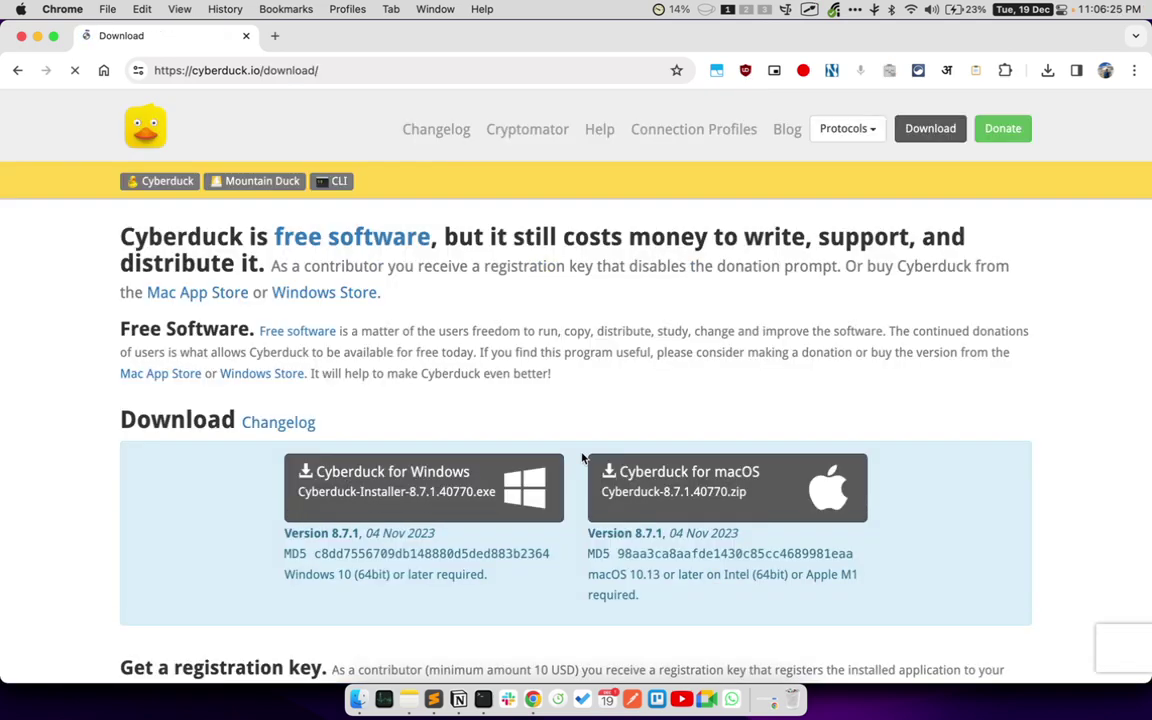
{"action": "scroll", "coordinate": [641, 378], "scroll_direction": "down", "scroll_amount": 3}
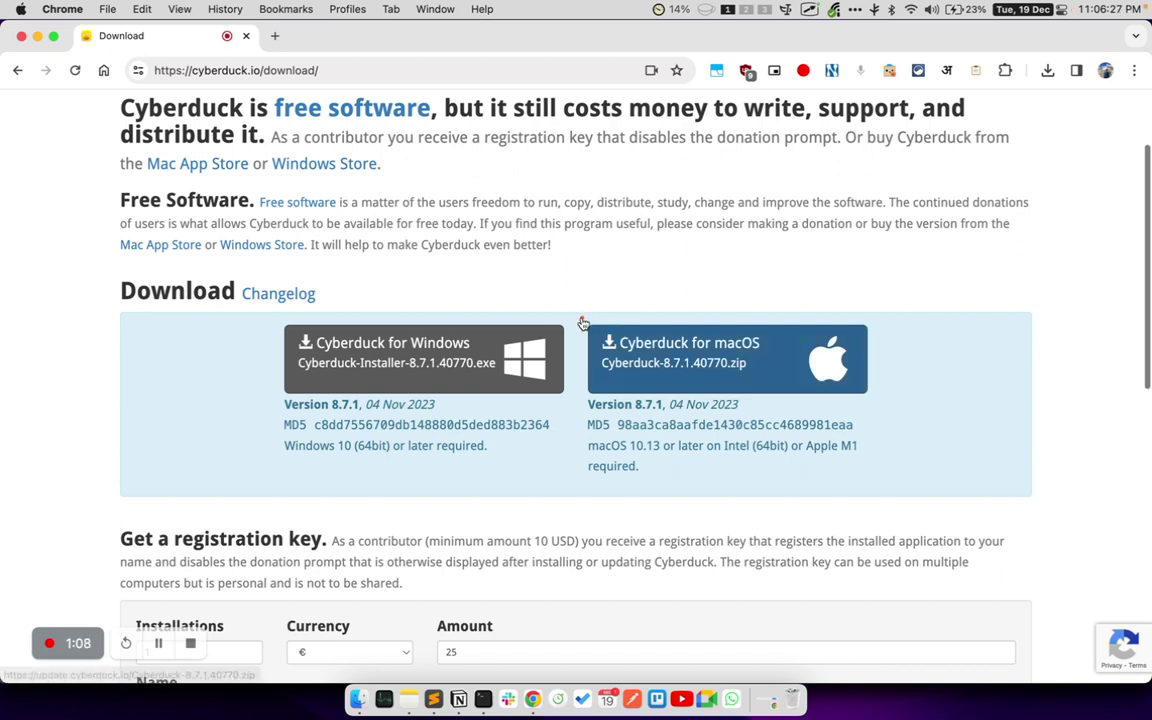
{"action": "mouse_move", "coordinate": [270, 322]}
{"action": "left_mouse_down"}
{"action": "mouse_move", "coordinate": [520, 440]}
{"action": "mouse_move", "coordinate": [545, 410]}
{"action": "mouse_move", "coordinate": [567, 412]}
{"action": "left_mouse_up"}
{"action": "mouse_move", "coordinate": [580, 316]}
{"action": "left_mouse_down"}
{"action": "mouse_move", "coordinate": [892, 400]}
{"action": "mouse_move", "coordinate": [877, 416]}
{"action": "mouse_move", "coordinate": [878, 402]}
{"action": "left_mouse_up"}
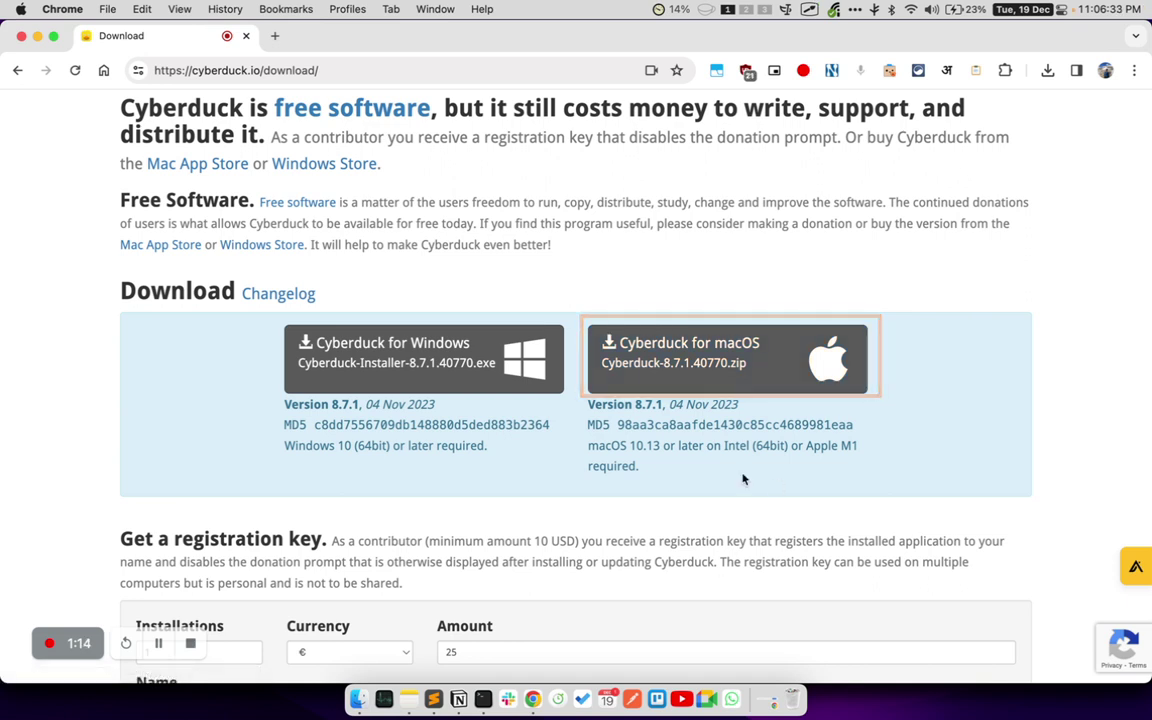
{"action": "scroll", "coordinate": [743, 478], "scroll_direction": "up", "scroll_amount": 2}
{"action": "left_click", "coordinate": [675, 449]}
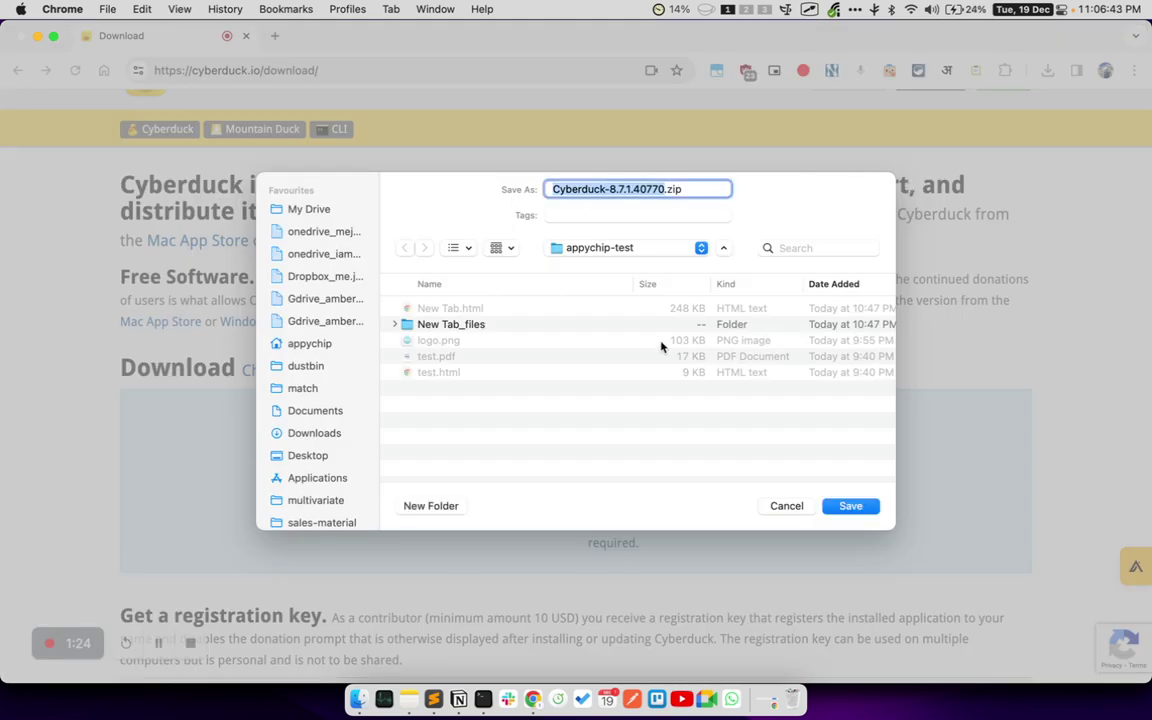
- Save Cyberduck-8.7.1.40770.zip into appychip-test and check its download progress
{"action": "key", "text": "Return"}
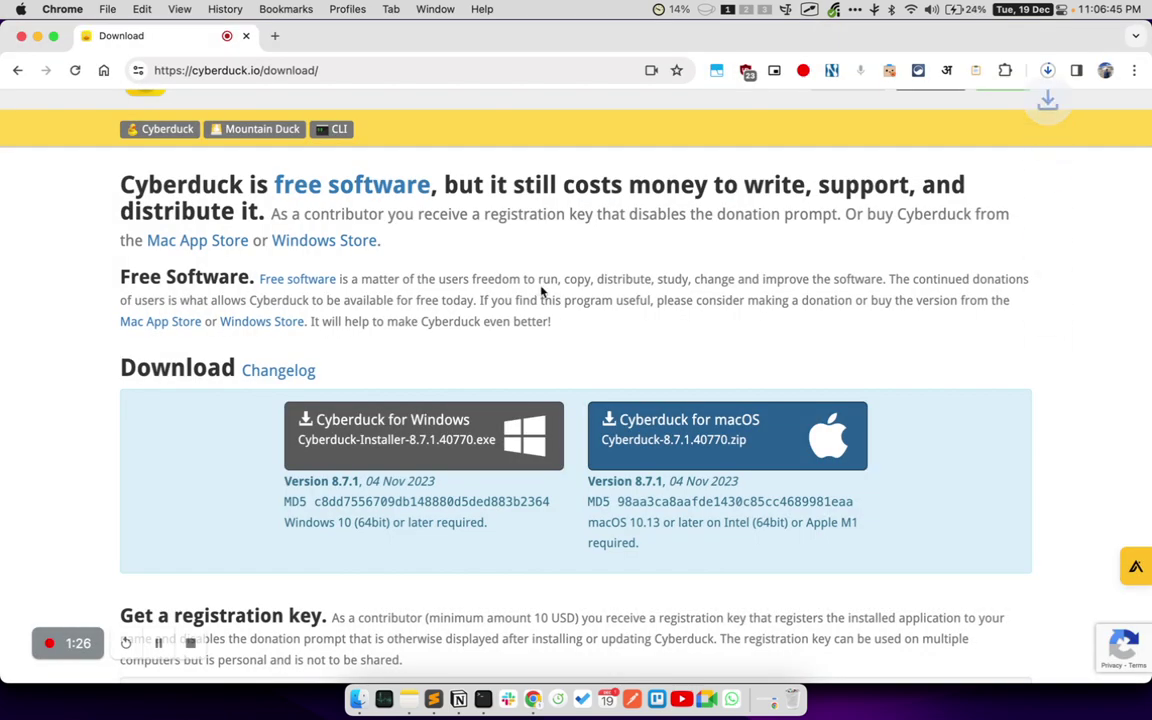
{"action": "left_click", "coordinate": [1047, 72]}
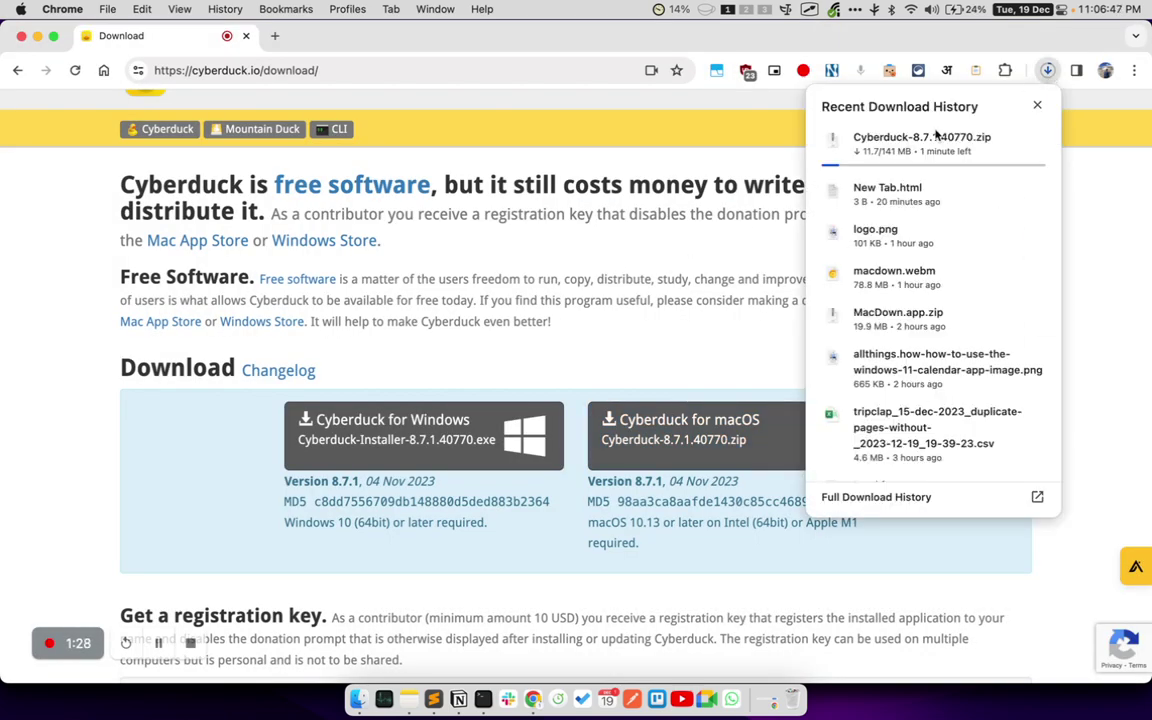
{"action": "left_click", "coordinate": [190, 561]}
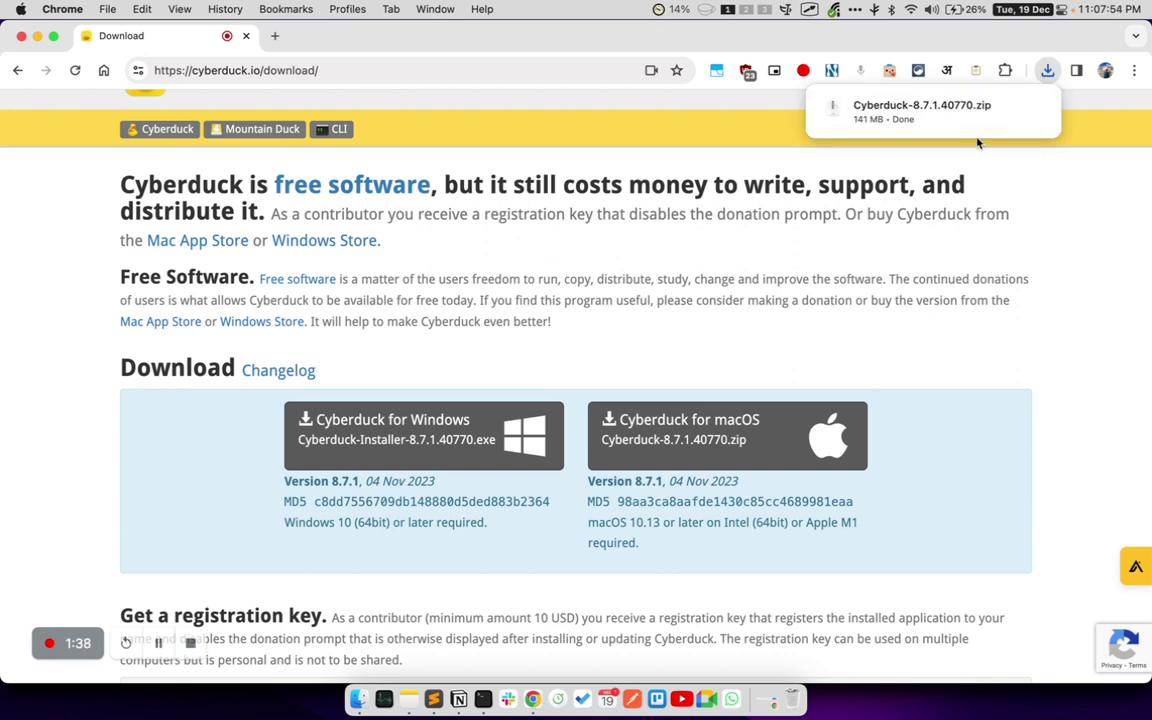
- Extract the Cyberduck zip so Cyberduck.app appears in appychip-test
{"action": "left_click", "coordinate": [918, 114]}
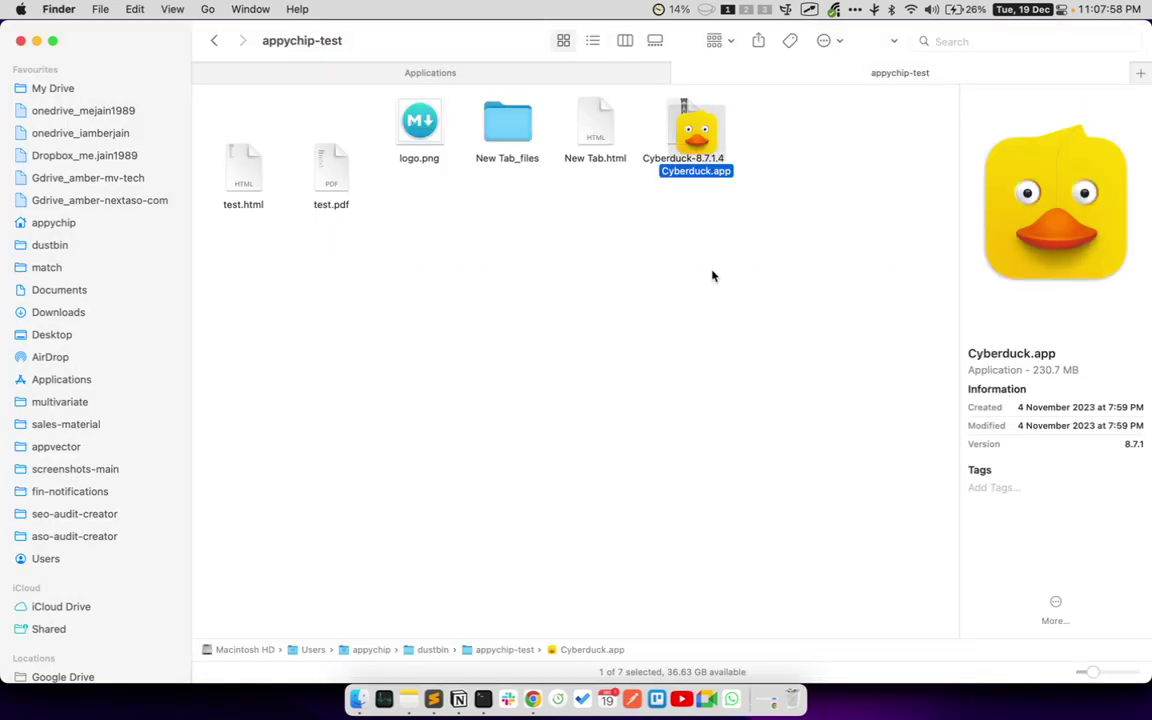
{"action": "left_click_drag", "start_coordinate": [696, 135], "coordinate": [850, 155]}
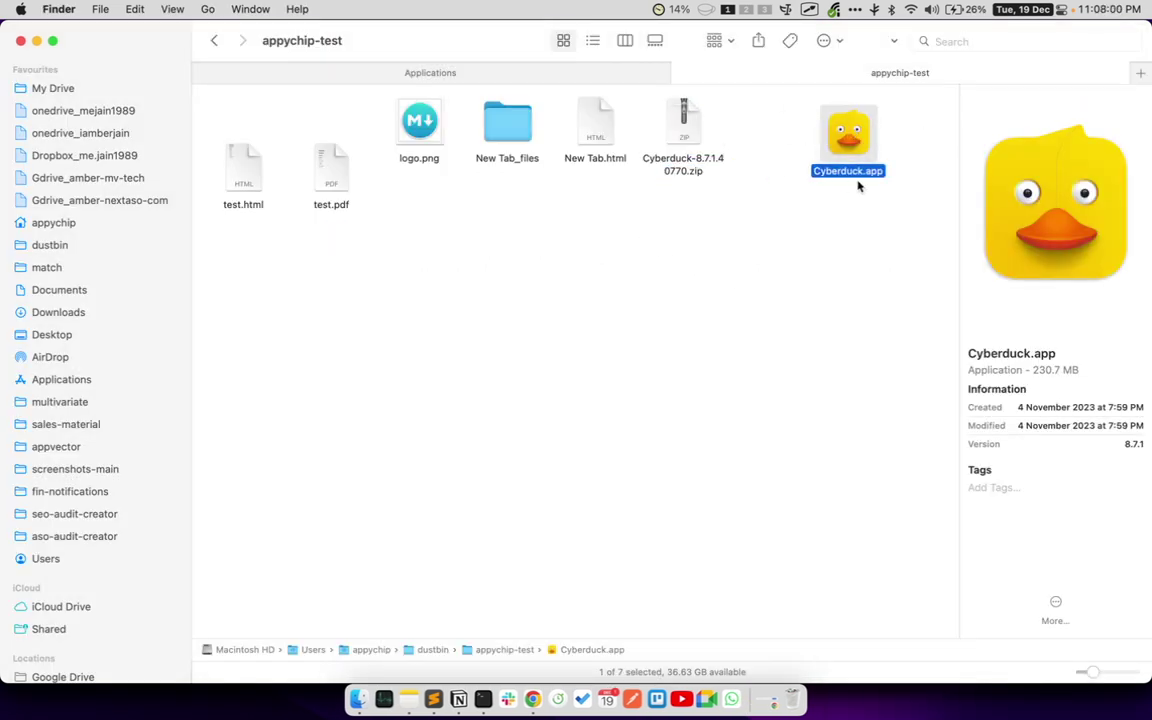
{"action": "left_click", "coordinate": [707, 176]}
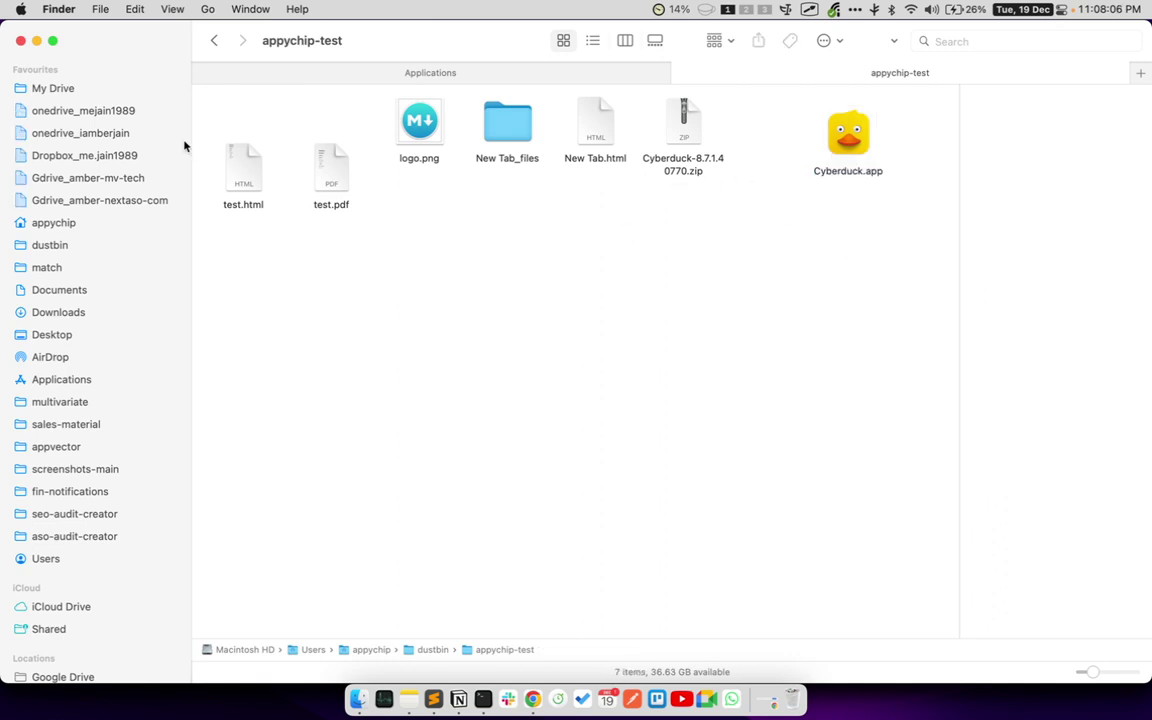
- Move Cyberduck.app from appychip-test into the Applications folder
{"action": "left_click", "coordinate": [45, 12]}
{"action": "left_click", "coordinate": [45, 14]}
{"action": "left_click", "coordinate": [831, 179]}
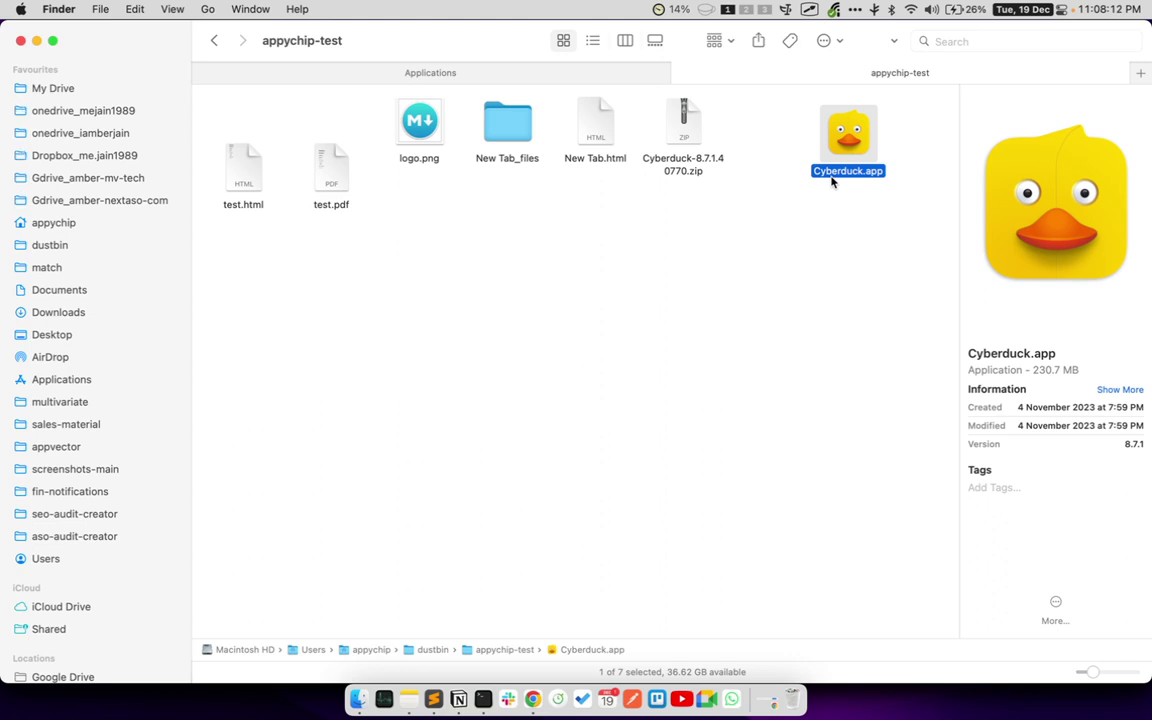
{"action": "left_click_drag", "start_coordinate": [831, 180], "coordinate": [90, 383]}
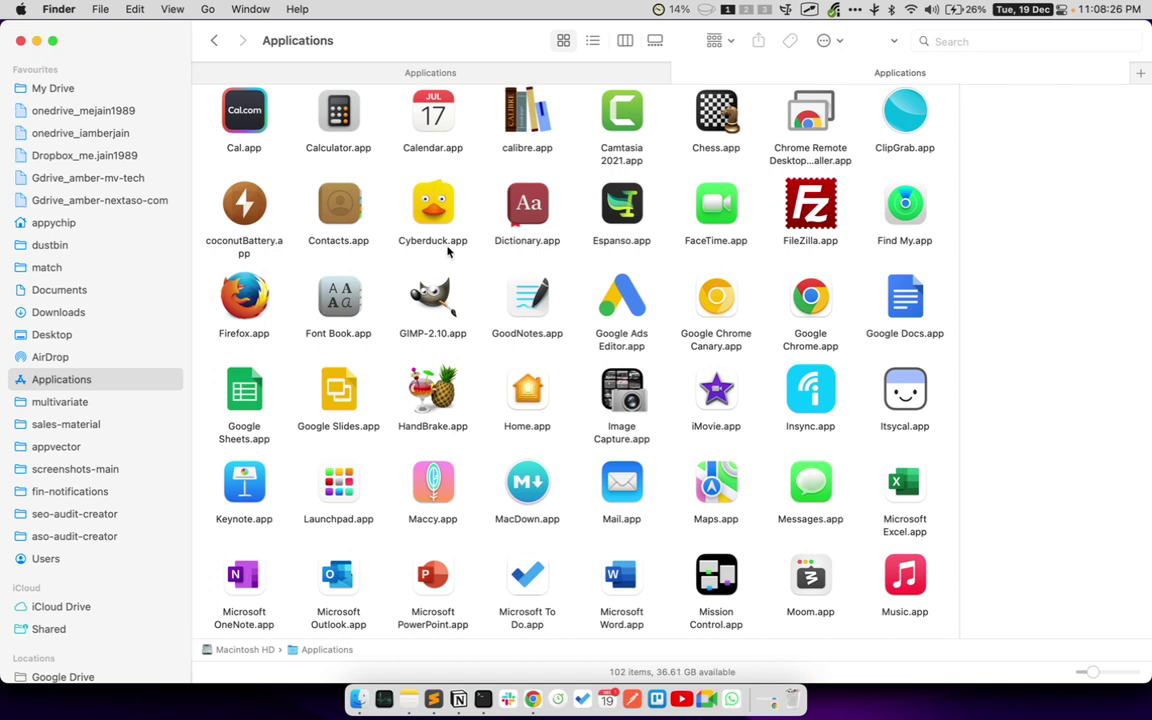
- Search Spotlight for 'cyber', then dismiss the search panel
{"action": "key", "text": "super+space"}
{"action": "type", "text": "cyber"}
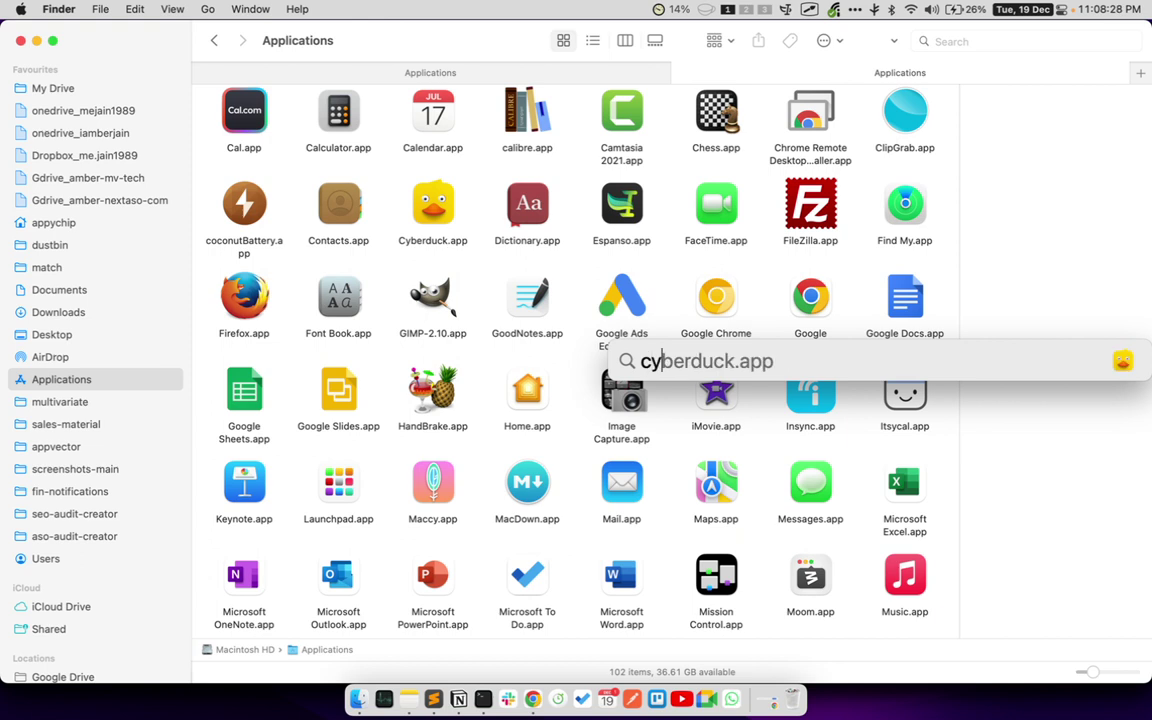
{"action": "double_click", "coordinate": [668, 362]}
{"action": "left_click", "coordinate": [669, 289]}
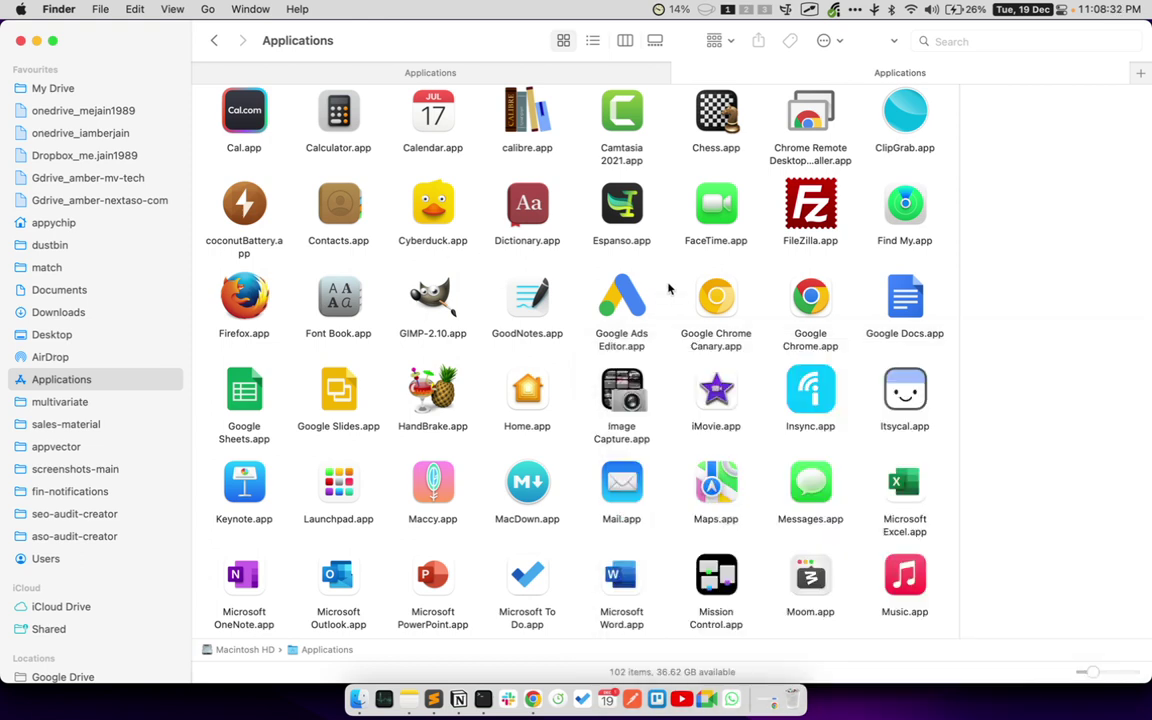
- Launch Cyberduck from Launchpad by searching 'cybe'
{"action": "key", "text": "F4"}
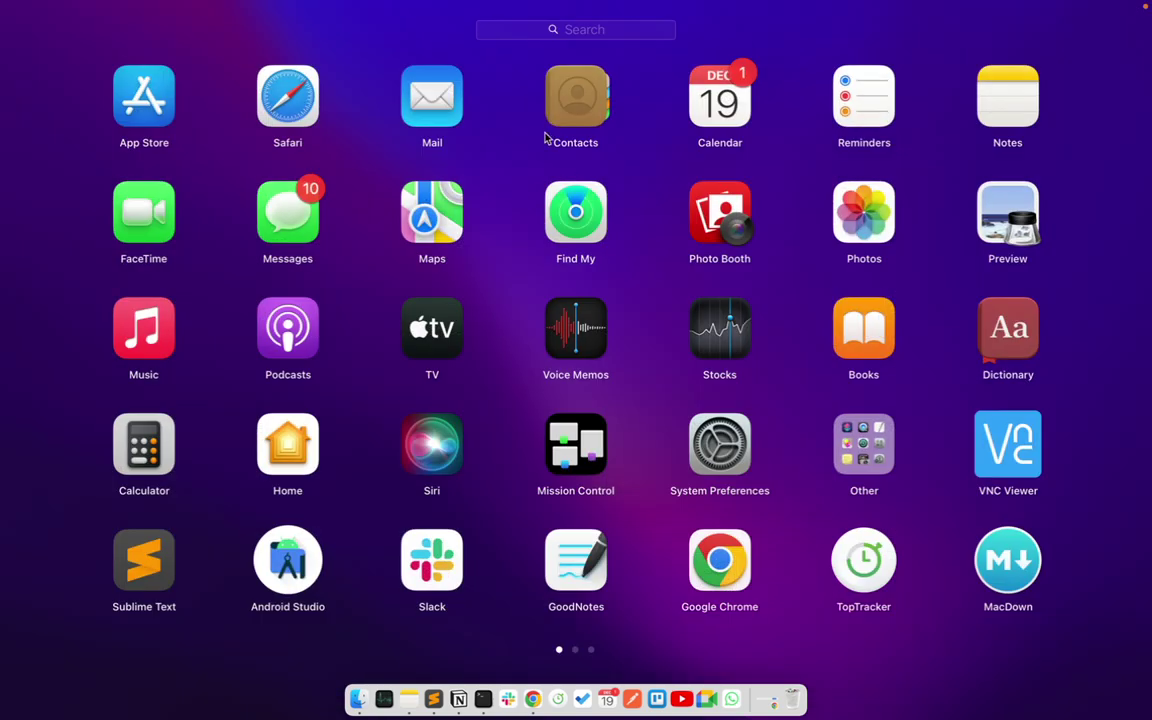
{"action": "left_click", "coordinate": [577, 37]}
{"action": "type", "text": "cyber"}
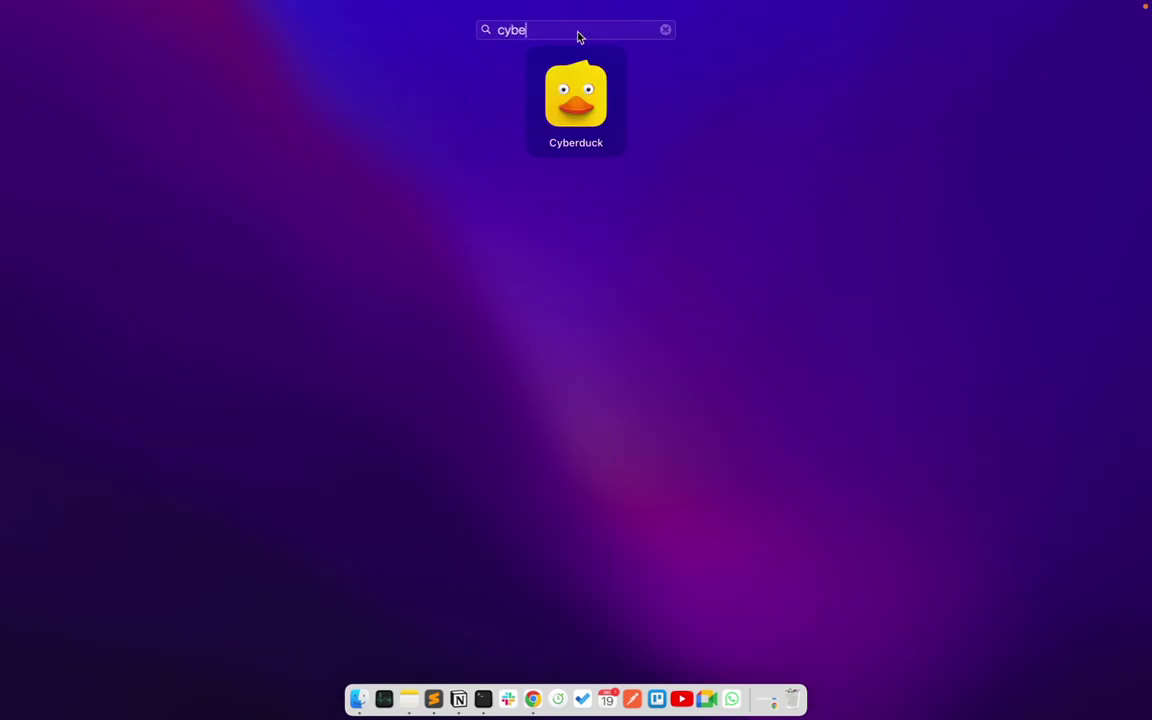
{"action": "left_click", "coordinate": [571, 120]}
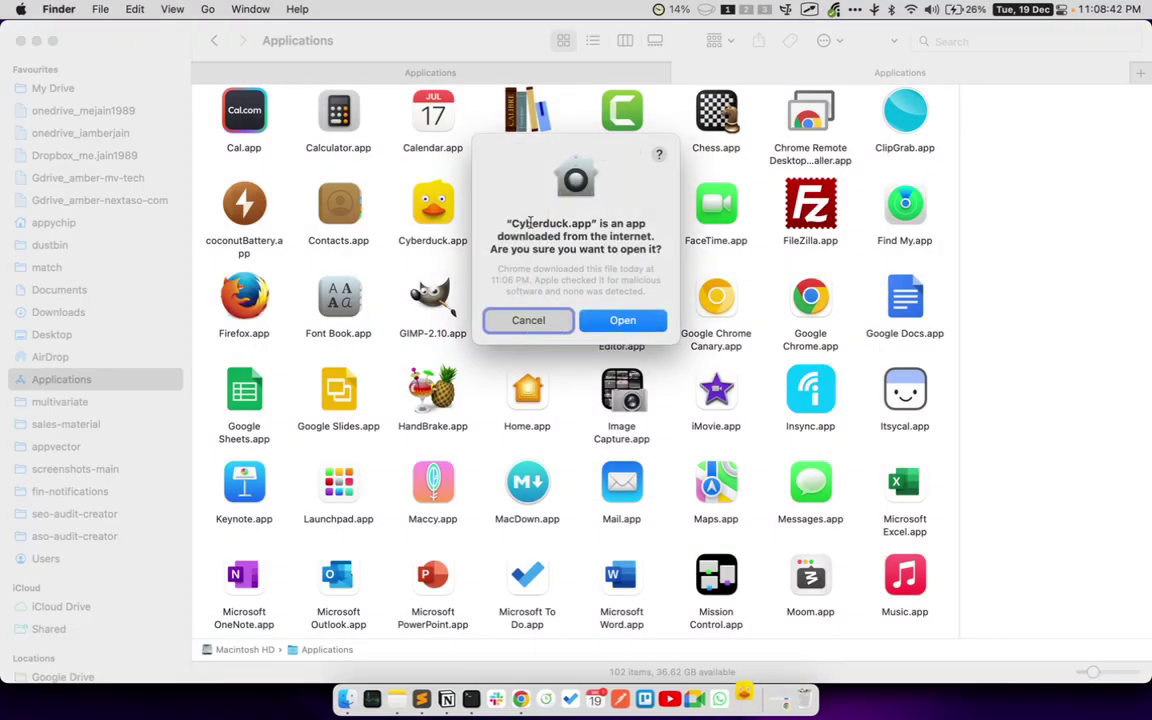
{"action": "triple_click", "coordinate": [519, 230]}
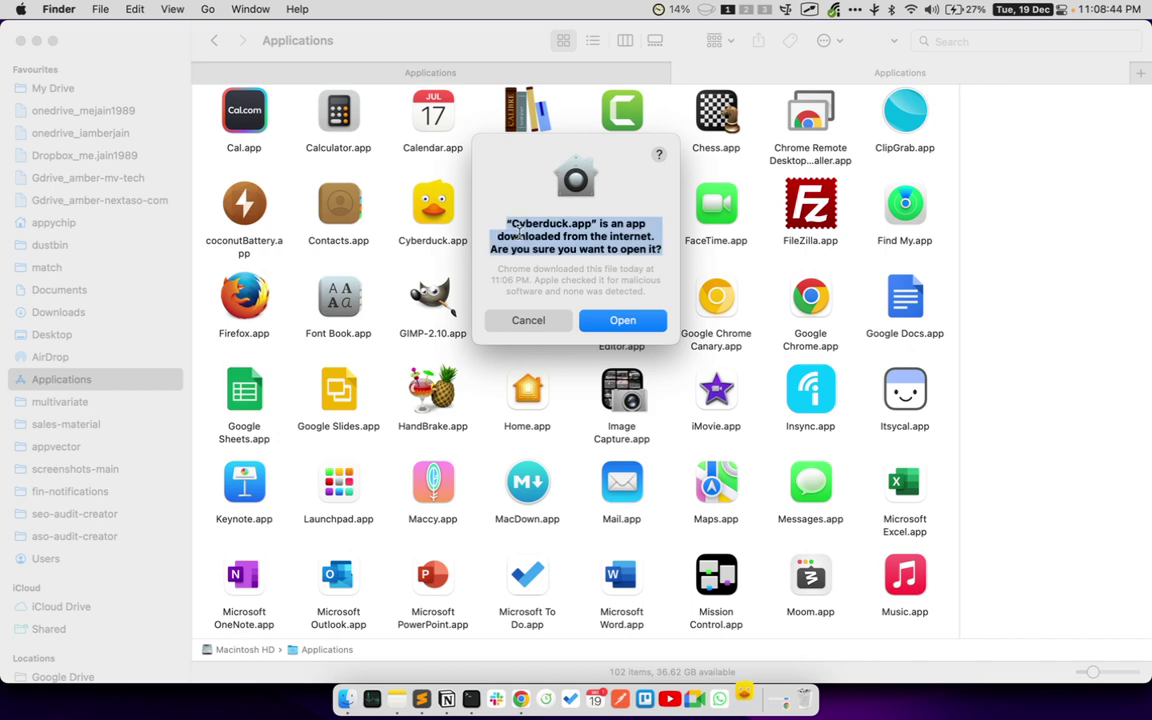
{"action": "left_click", "coordinate": [488, 215]}
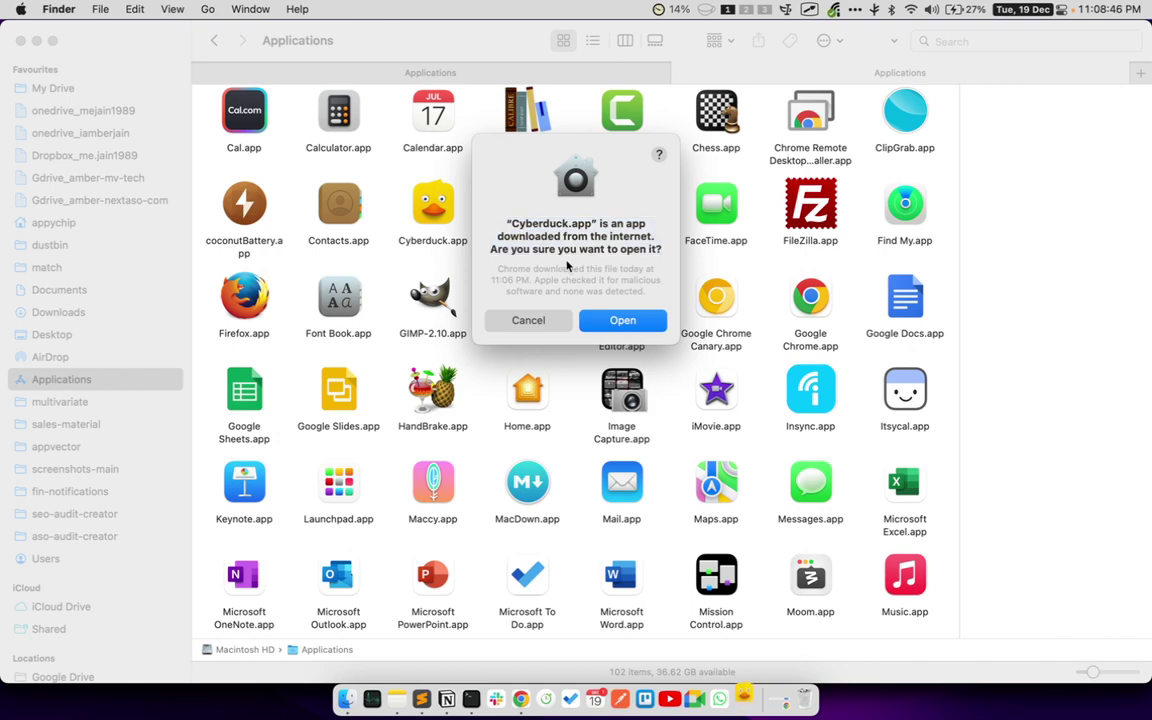
- Approve opening Cyberduck, allow its notifications, and maximise its window
{"action": "left_click", "coordinate": [622, 321]}
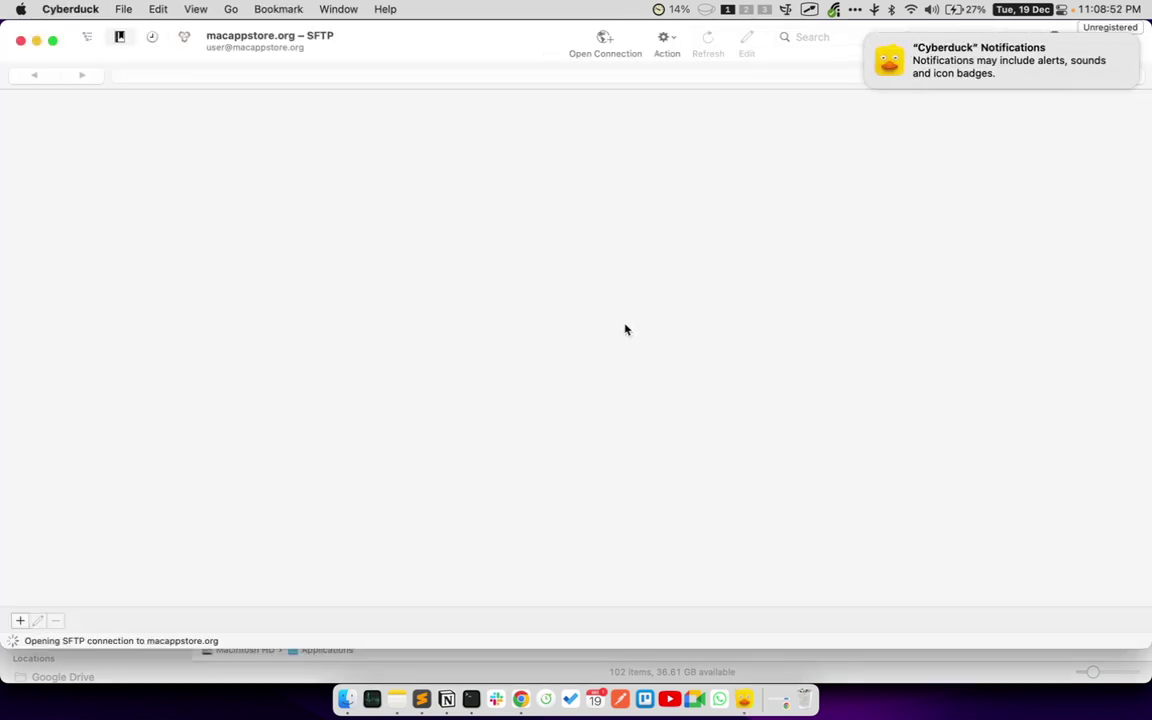
{"action": "mouse_move", "coordinate": [1105, 85]}
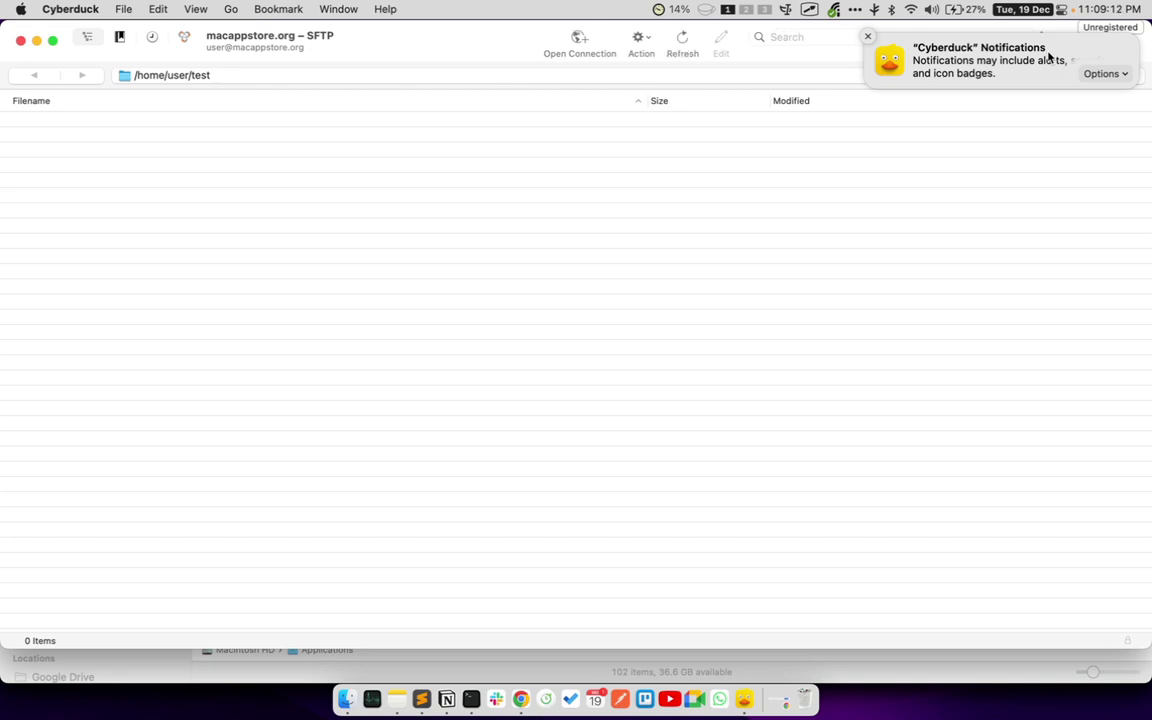
{"action": "left_click", "coordinate": [1102, 74]}
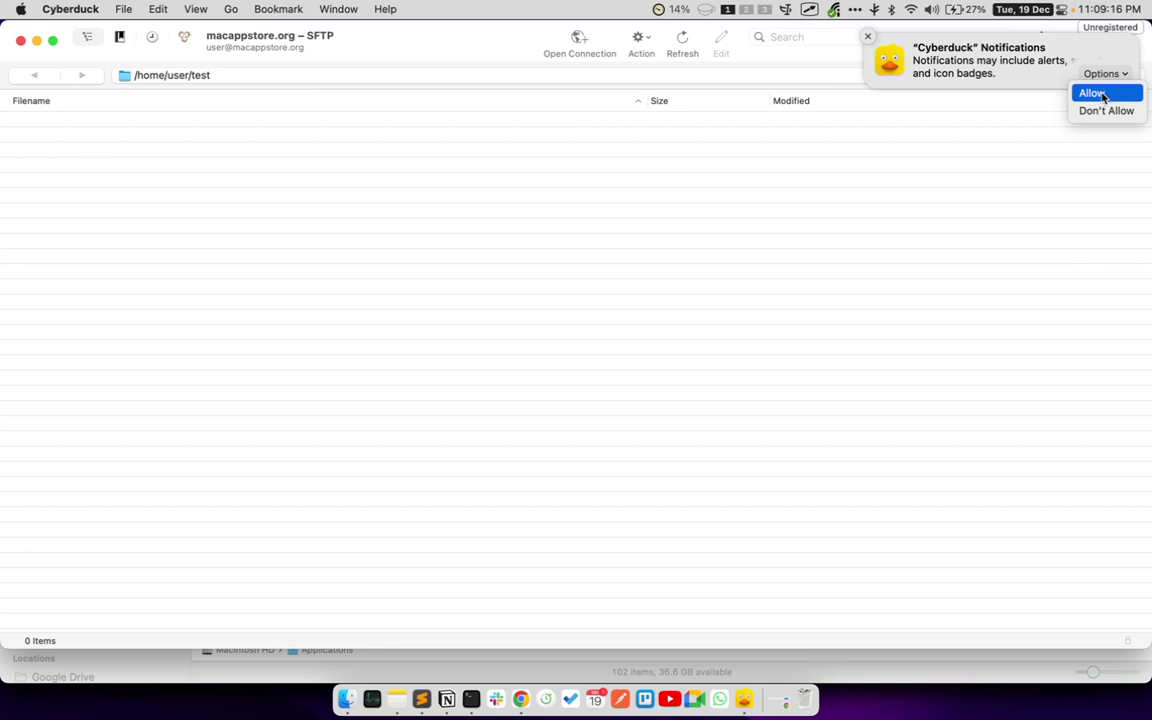
{"action": "left_click", "coordinate": [1102, 94]}
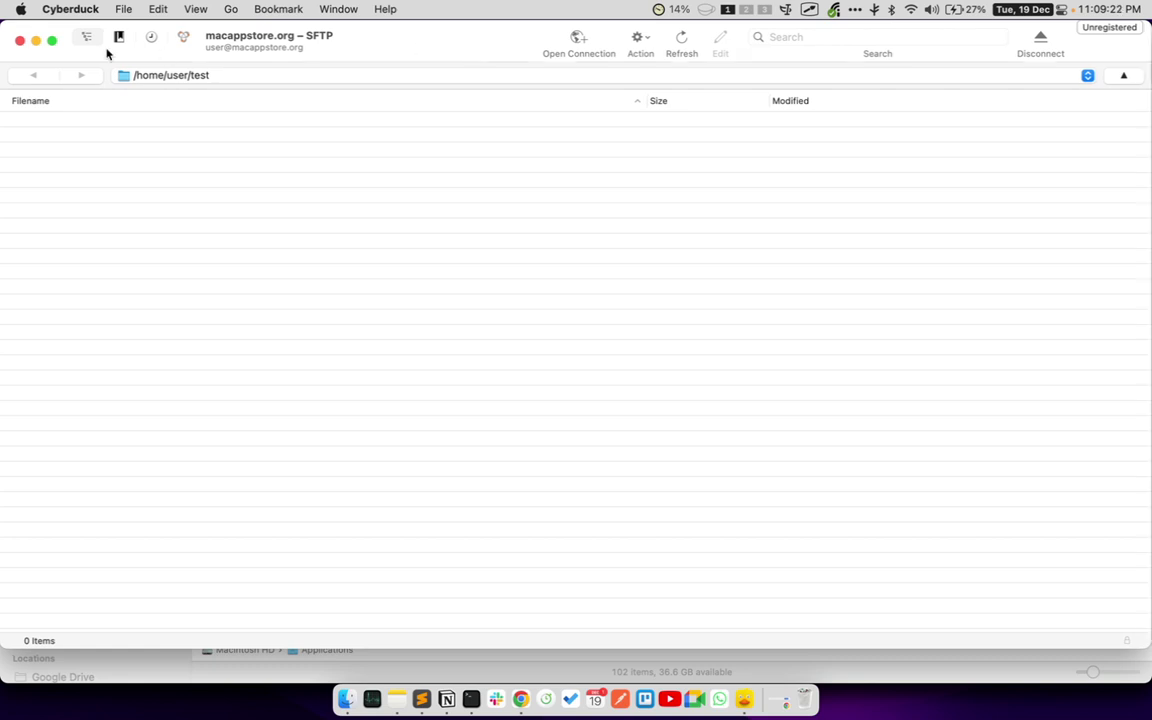
{"action": "mouse_move", "coordinate": [53, 41]}
{"action": "left_click", "coordinate": [60, 70]}
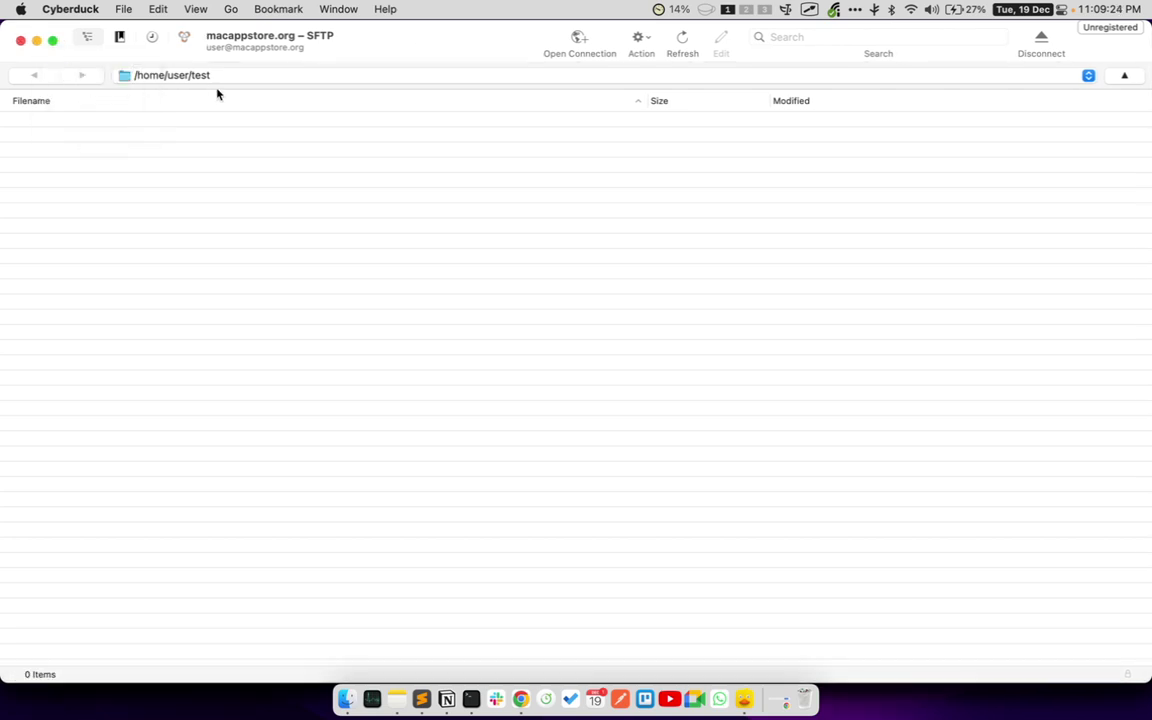
- Start a new SFTP connection to server macappstore.org and enter the account username
{"action": "left_click", "coordinate": [578, 40]}
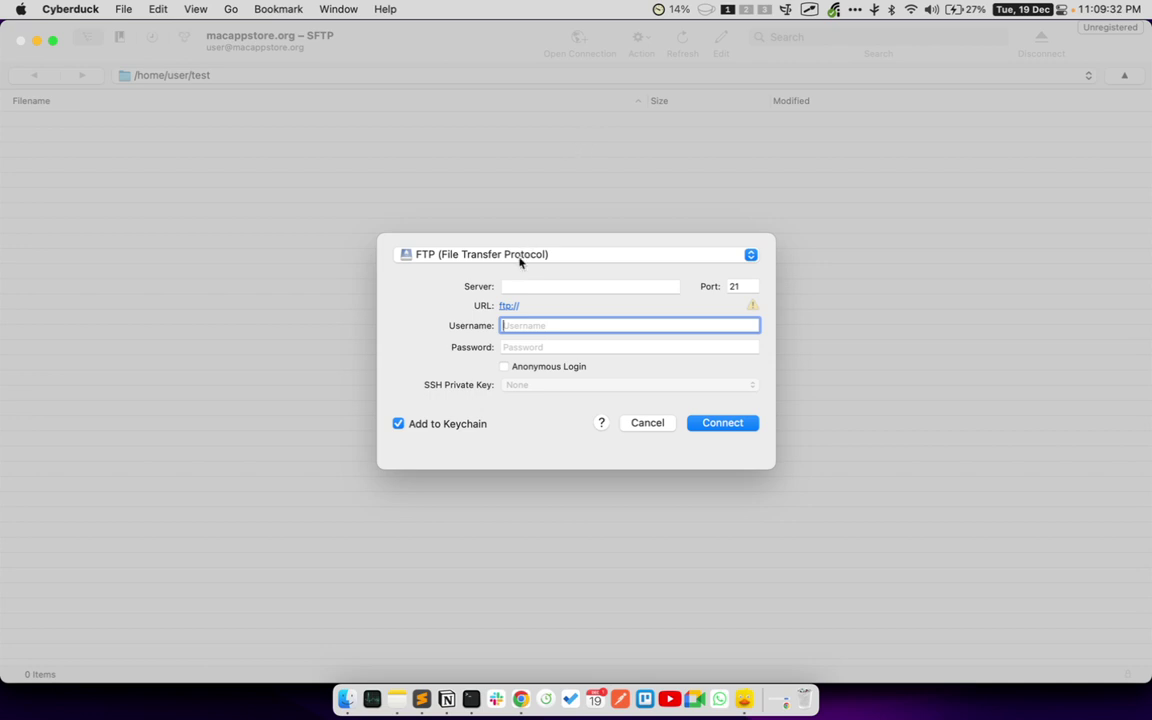
{"action": "left_click", "coordinate": [521, 256]}
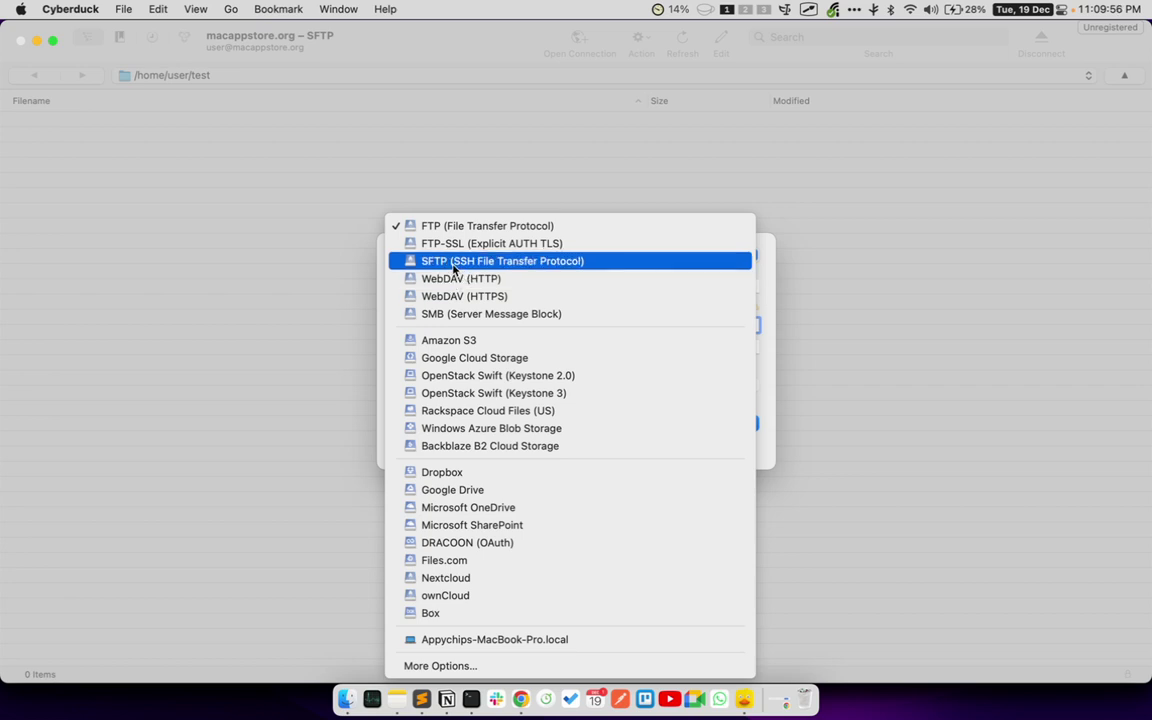
{"action": "left_click", "coordinate": [522, 262]}
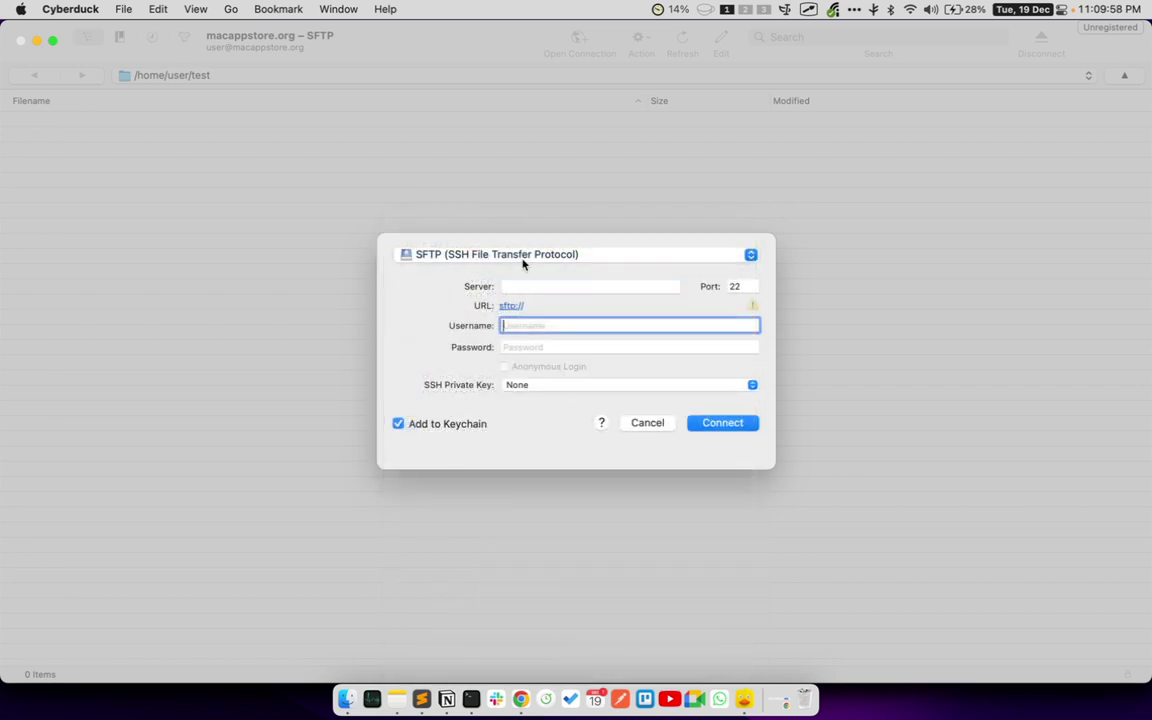
{"action": "left_click", "coordinate": [518, 286]}
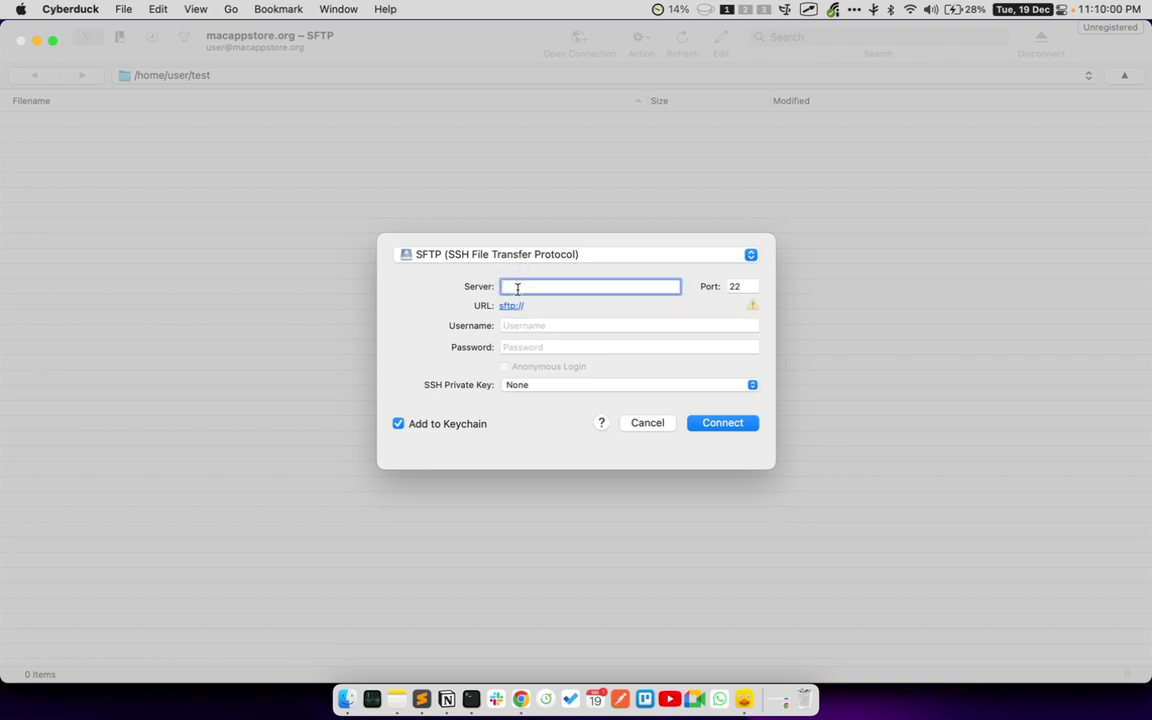
{"action": "type", "text": "macappstore.org"}
{"action": "left_click", "coordinate": [582, 330]}
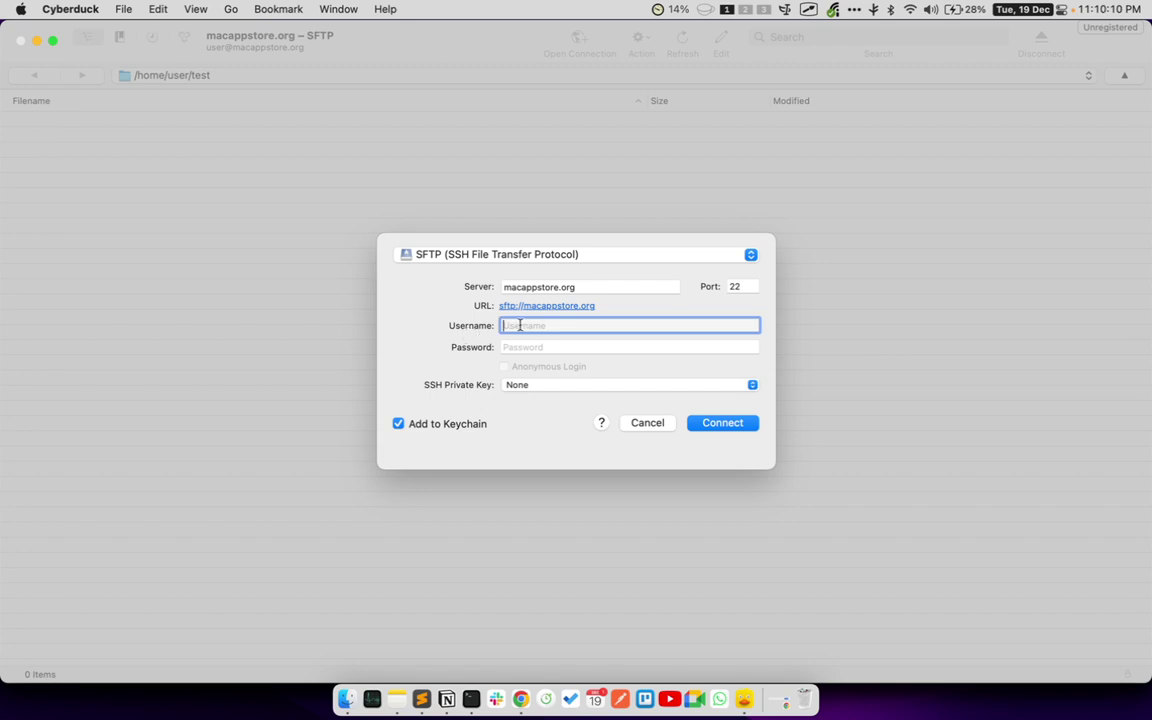
{"action": "type", "text": "user"}
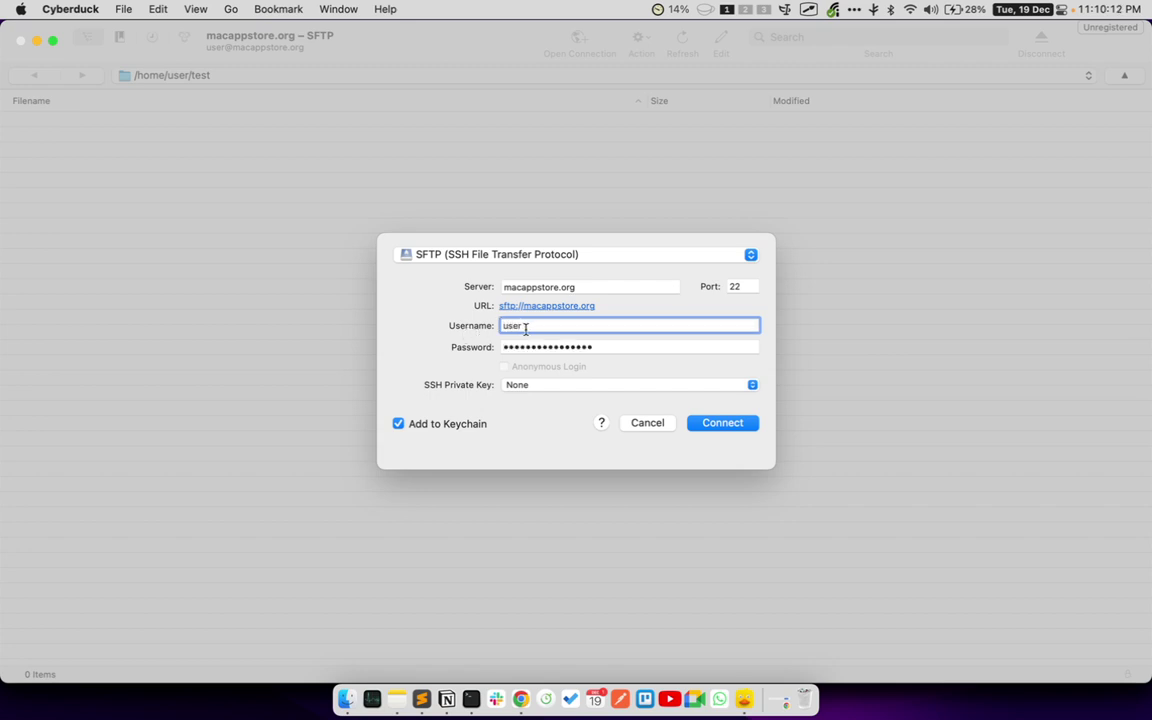
- Replace the saved password, keep SSH private key None, and connect
{"action": "left_click", "coordinate": [586, 346]}
{"action": "key", "text": "BackSpace"}
{"action": "type", "text": "p"}
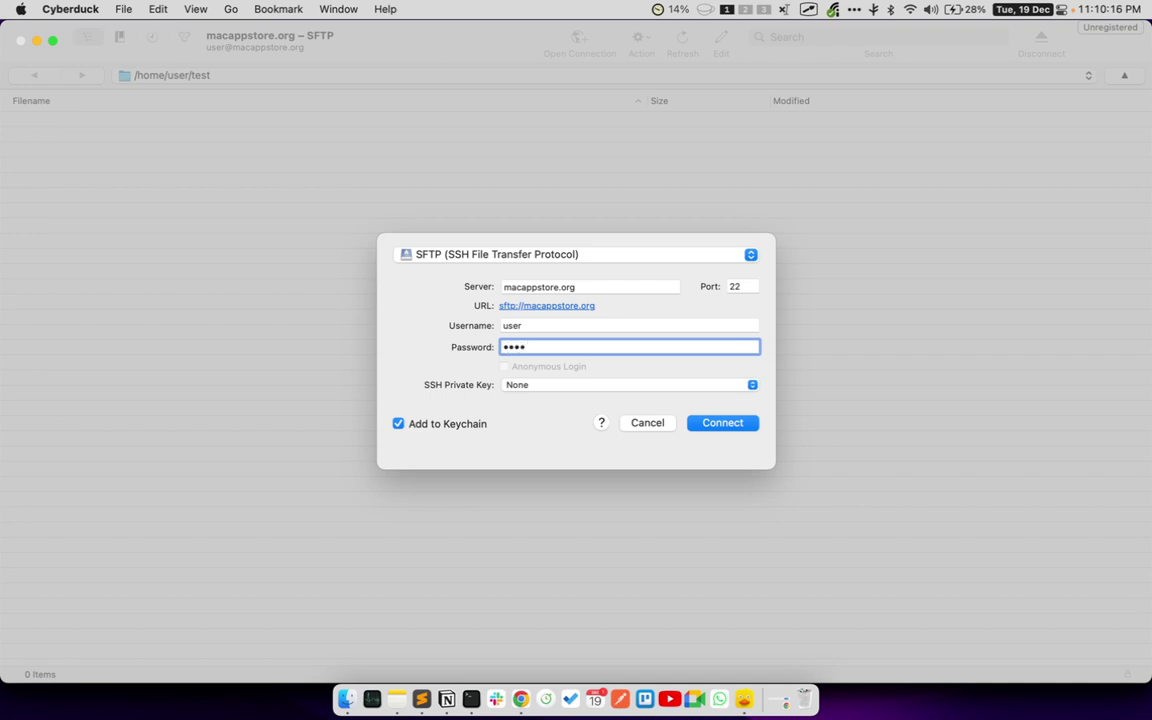
{"action": "key", "text": "BackSpace"}
{"action": "key", "text": "BackSpace"}
{"action": "key", "text": "BackSpace"}
{"action": "type", "text": "pas"}
{"action": "left_click", "coordinate": [506, 386]}
{"action": "left_click", "coordinate": [474, 398]}
{"action": "left_click", "coordinate": [512, 388]}
{"action": "left_click", "coordinate": [474, 391]}
{"action": "left_click", "coordinate": [714, 425]}
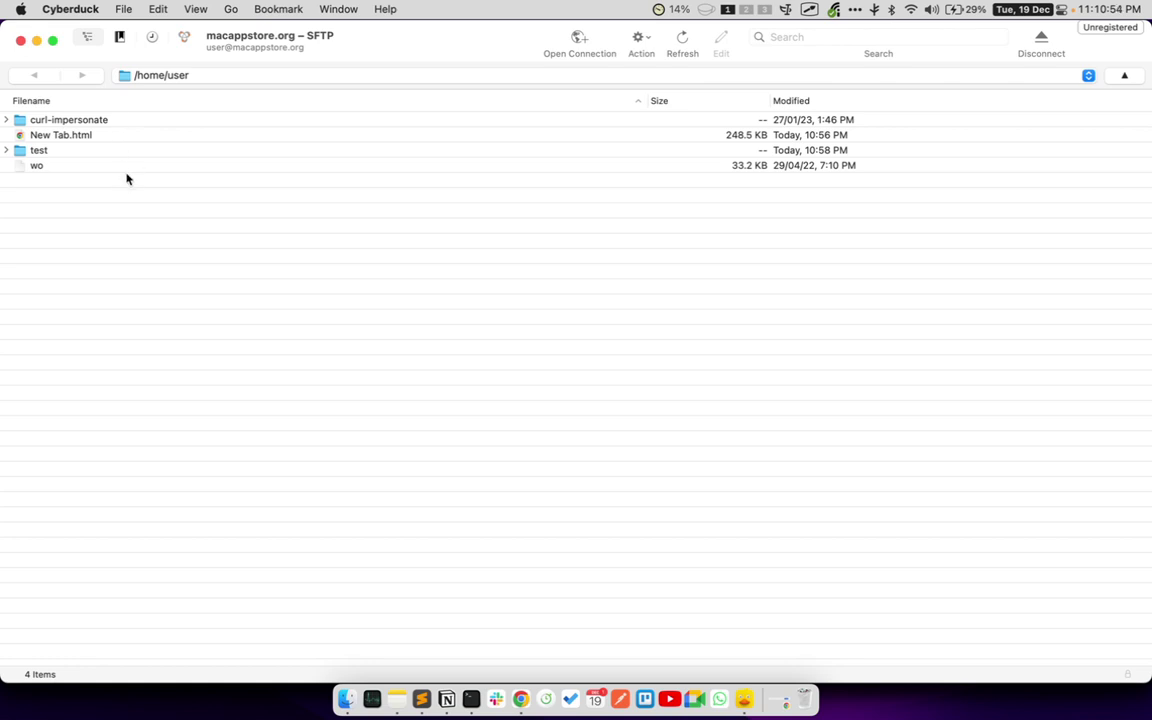
- Open the remote test folder in /home/user and glance at the Action menu
{"action": "double_click", "coordinate": [50, 155]}
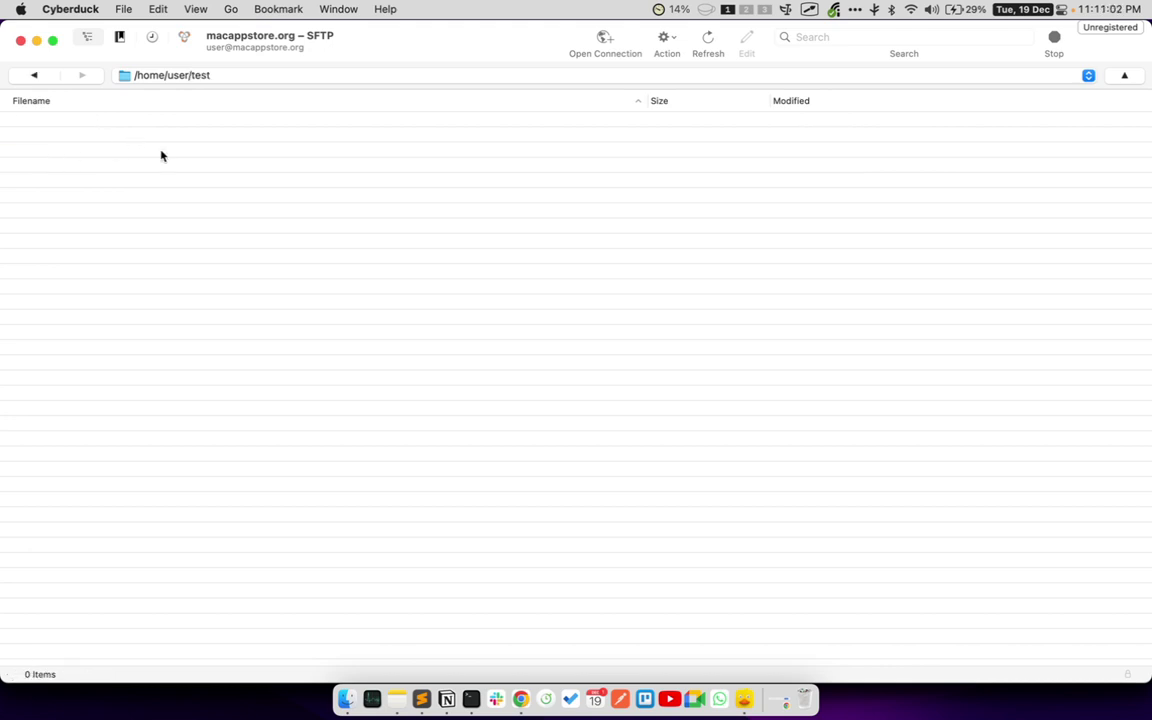
{"action": "left_click", "coordinate": [665, 38]}
{"action": "left_click", "coordinate": [673, 40]}
- Create the folder test123 in /home/user/test using the right-click New Folder option
{"action": "right_click", "coordinate": [545, 260]}
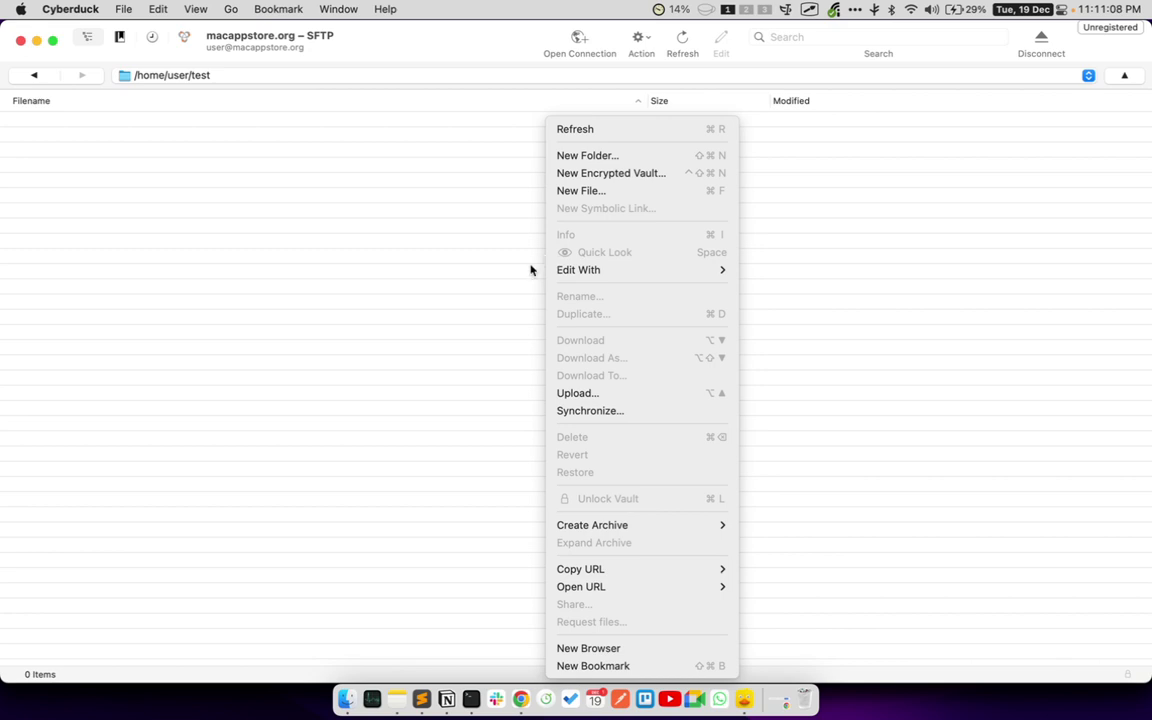
{"action": "right_click", "coordinate": [475, 268]}
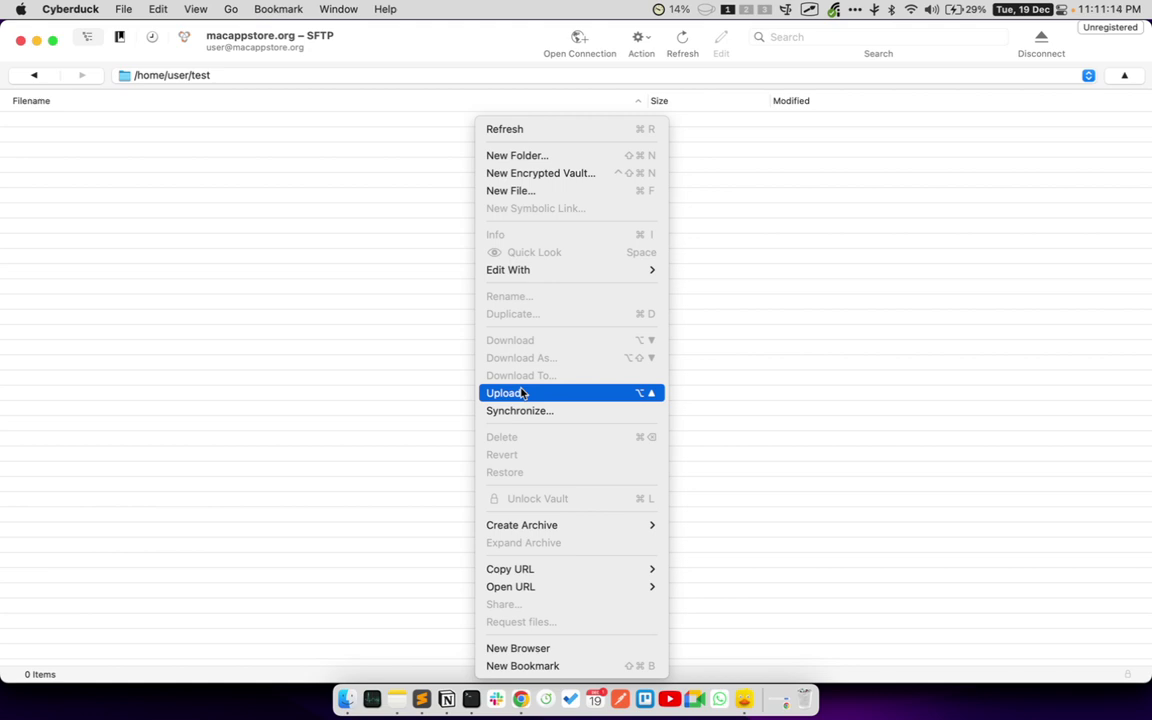
{"action": "left_click", "coordinate": [516, 163]}
{"action": "type", "text": "test123"}
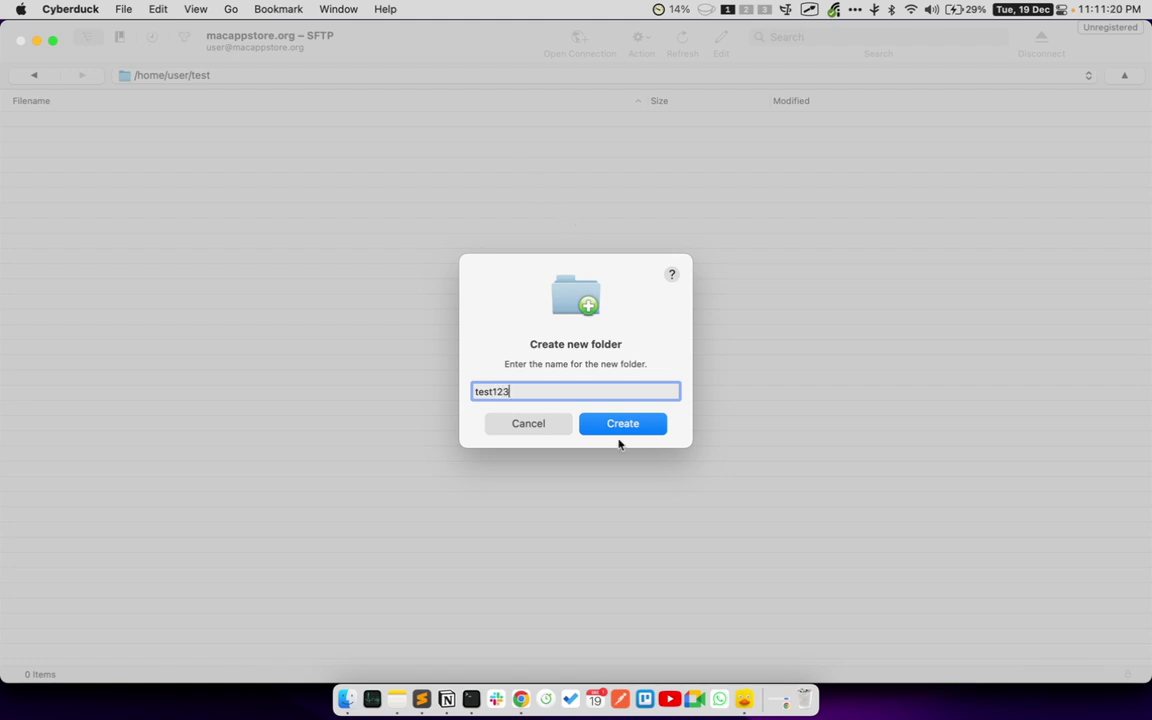
{"action": "left_click", "coordinate": [620, 428]}
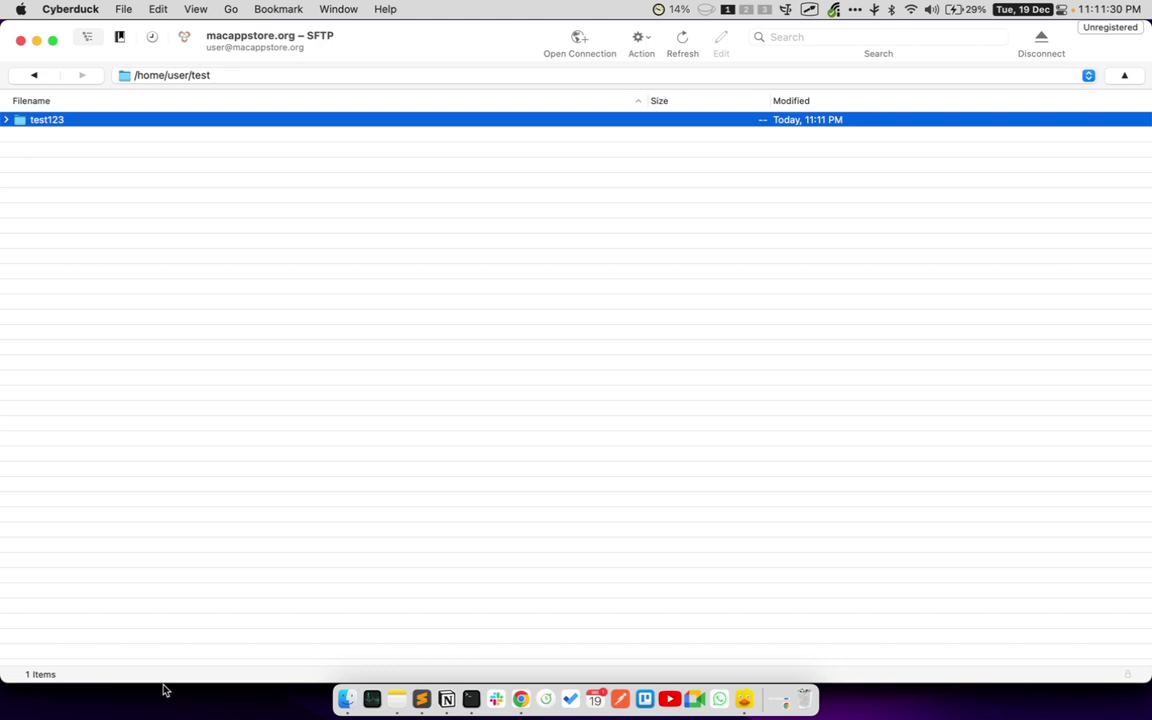
- Create a folder named appychip in /home/user/test, then select and deselect it
{"action": "right_click", "coordinate": [279, 300]}
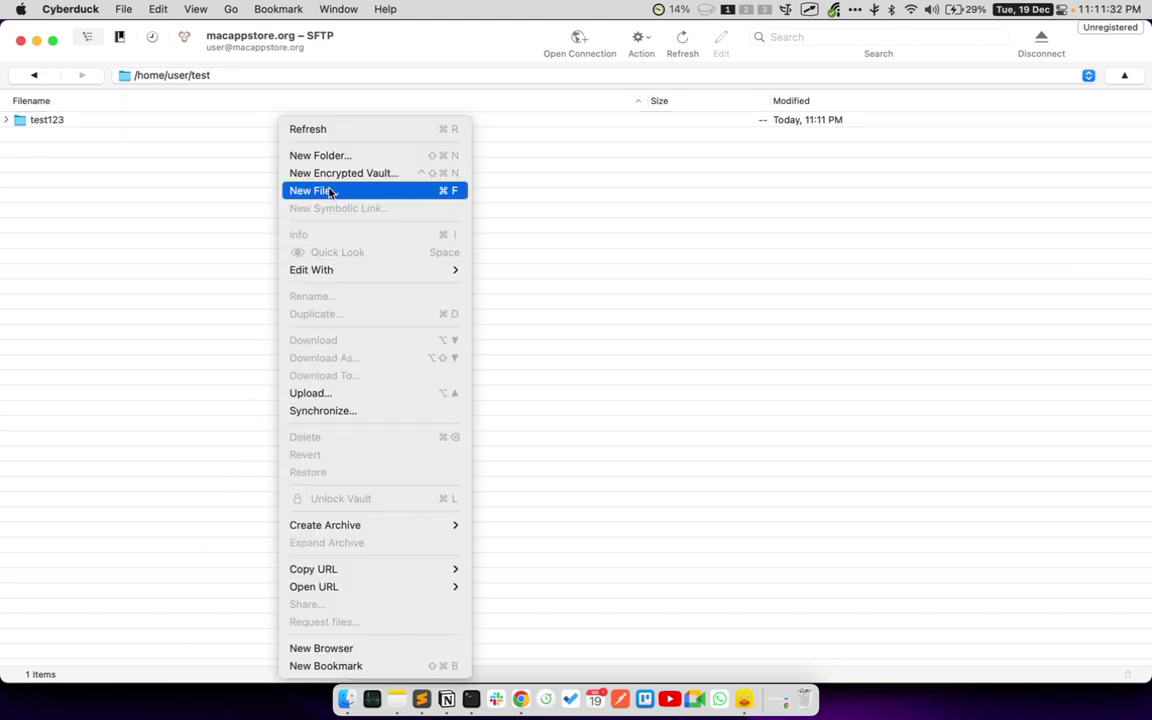
{"action": "left_click", "coordinate": [324, 157]}
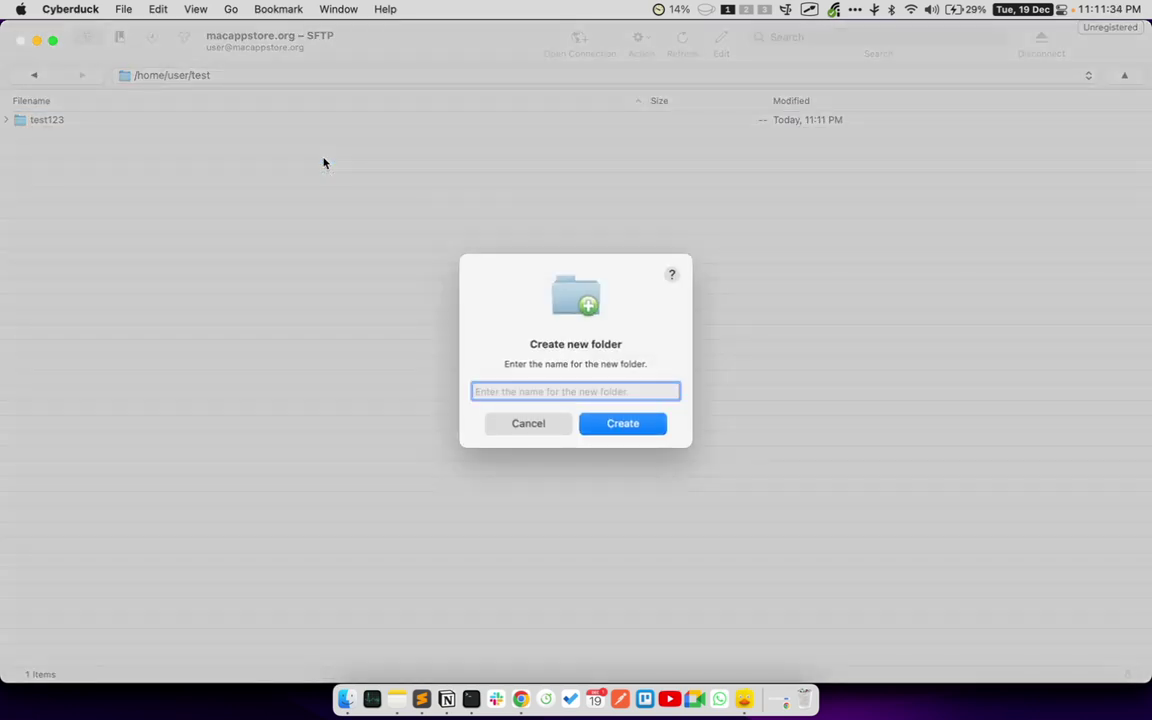
{"action": "type", "text": "appychip"}
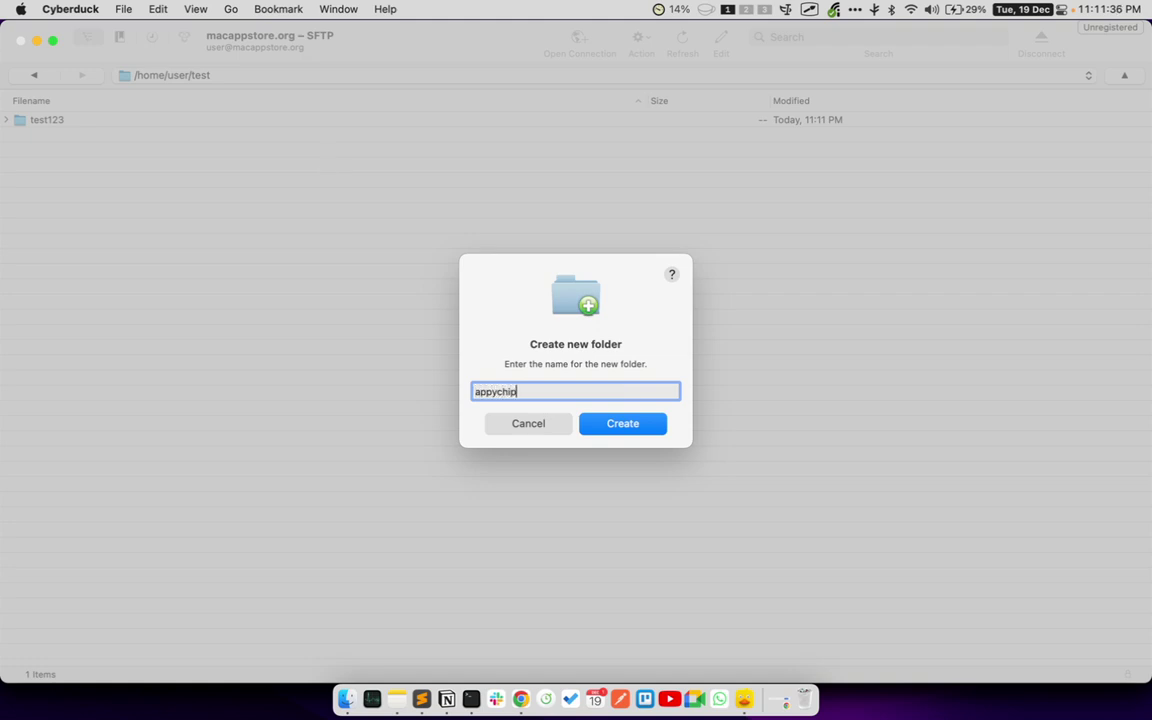
{"action": "left_click", "coordinate": [630, 423]}
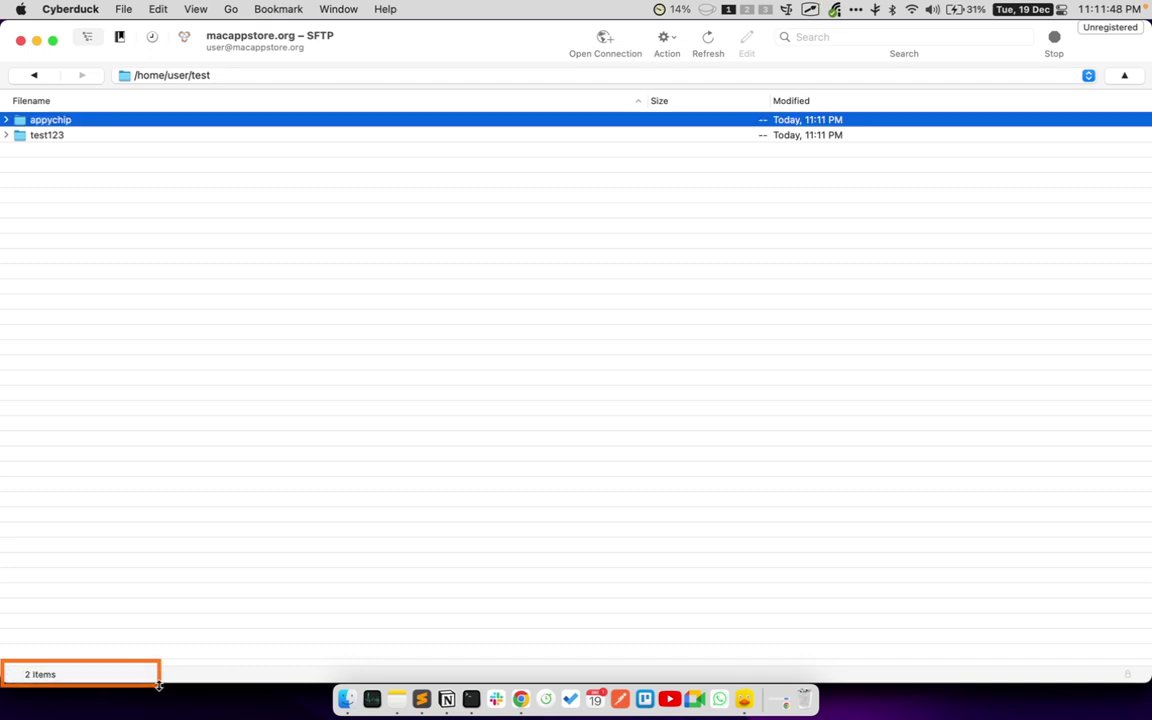
{"action": "left_click", "coordinate": [78, 125]}
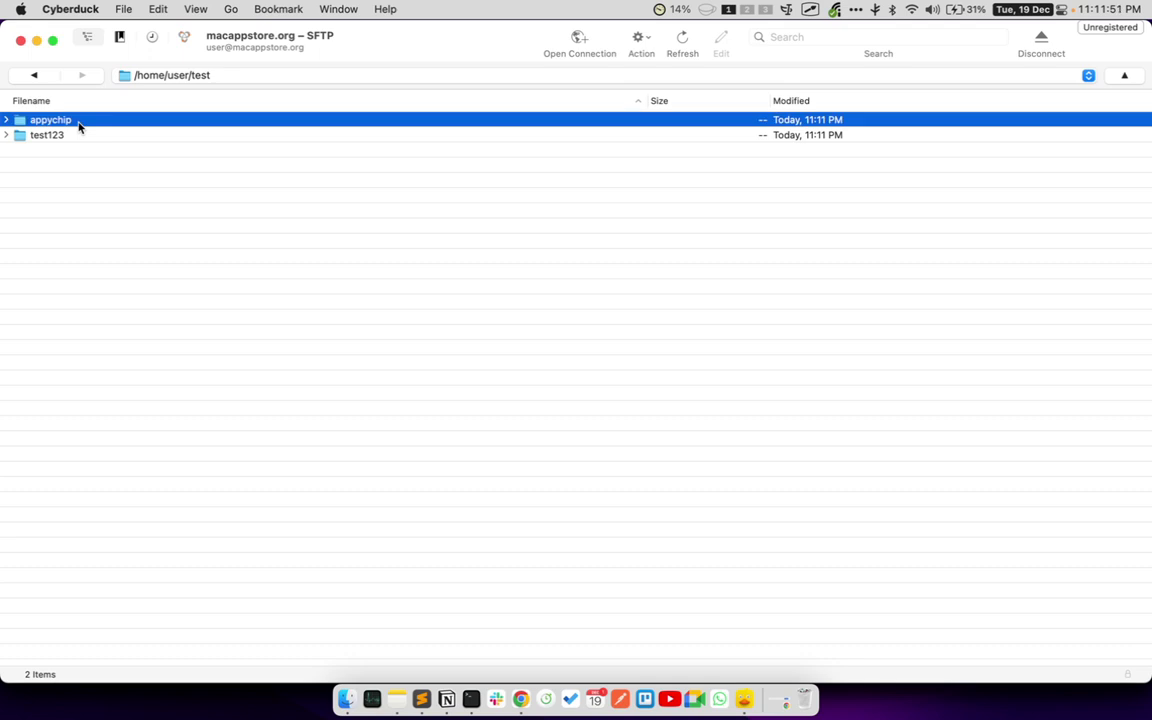
{"action": "left_click", "coordinate": [327, 288]}
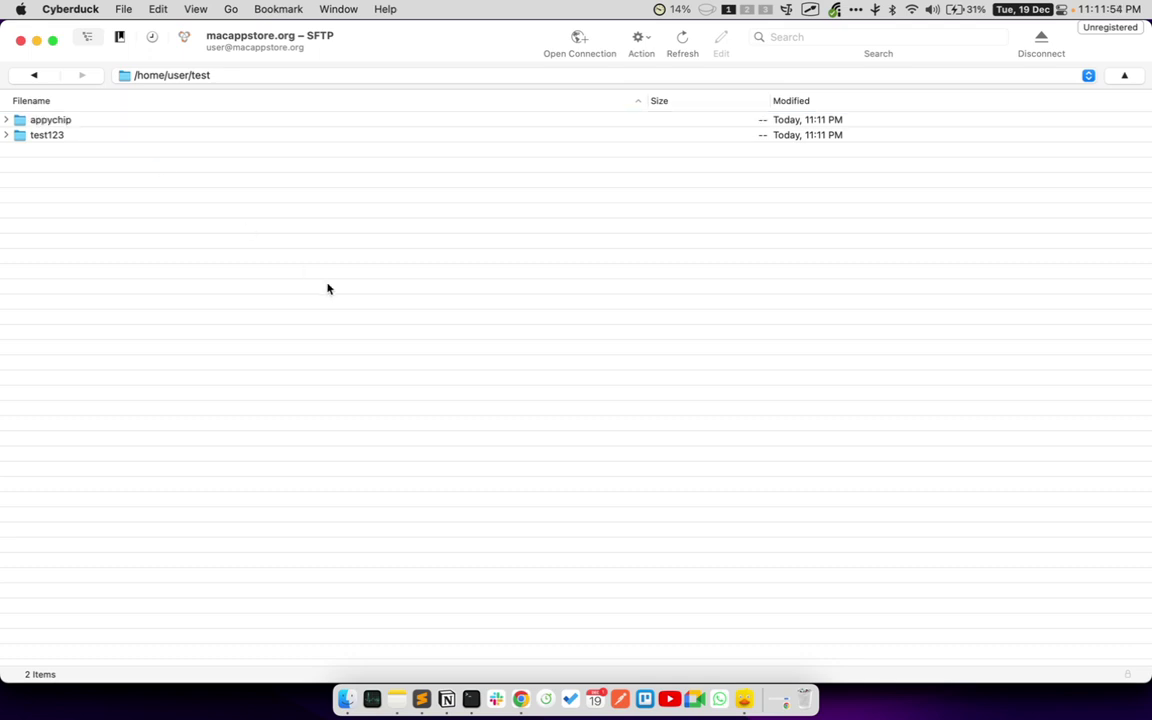
- Upload logo.png from dustbin > appychip-test to the remote test folder
{"action": "right_click", "coordinate": [327, 288]}
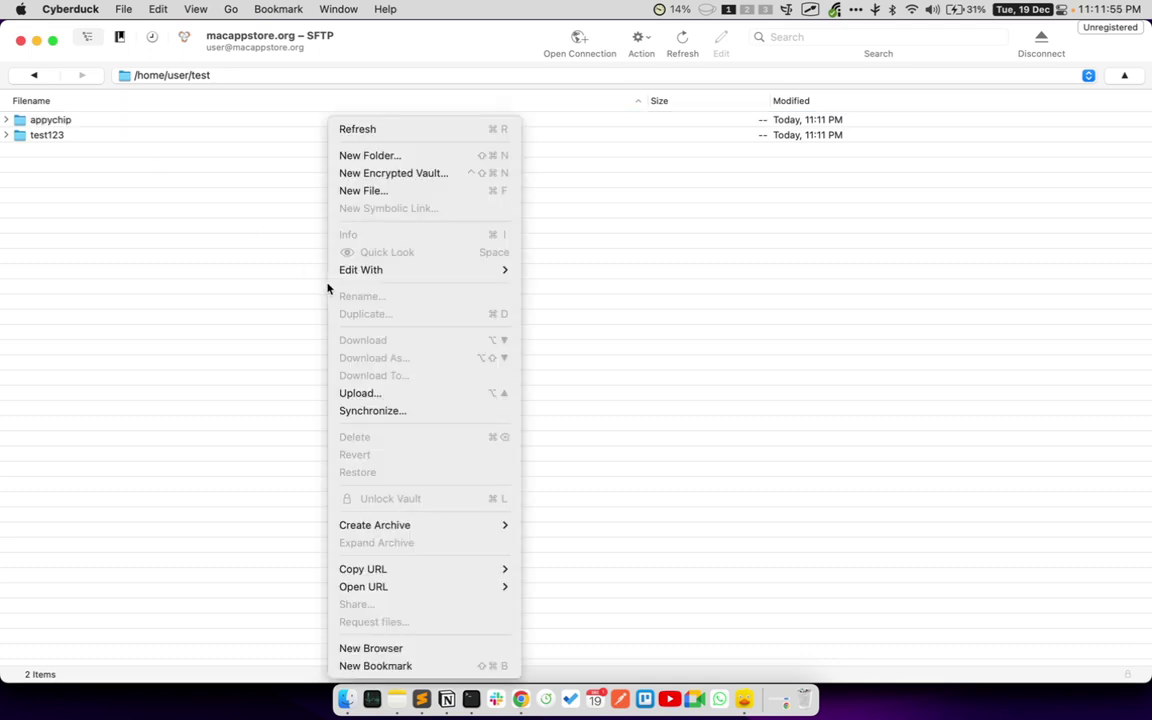
{"action": "left_click", "coordinate": [413, 403]}
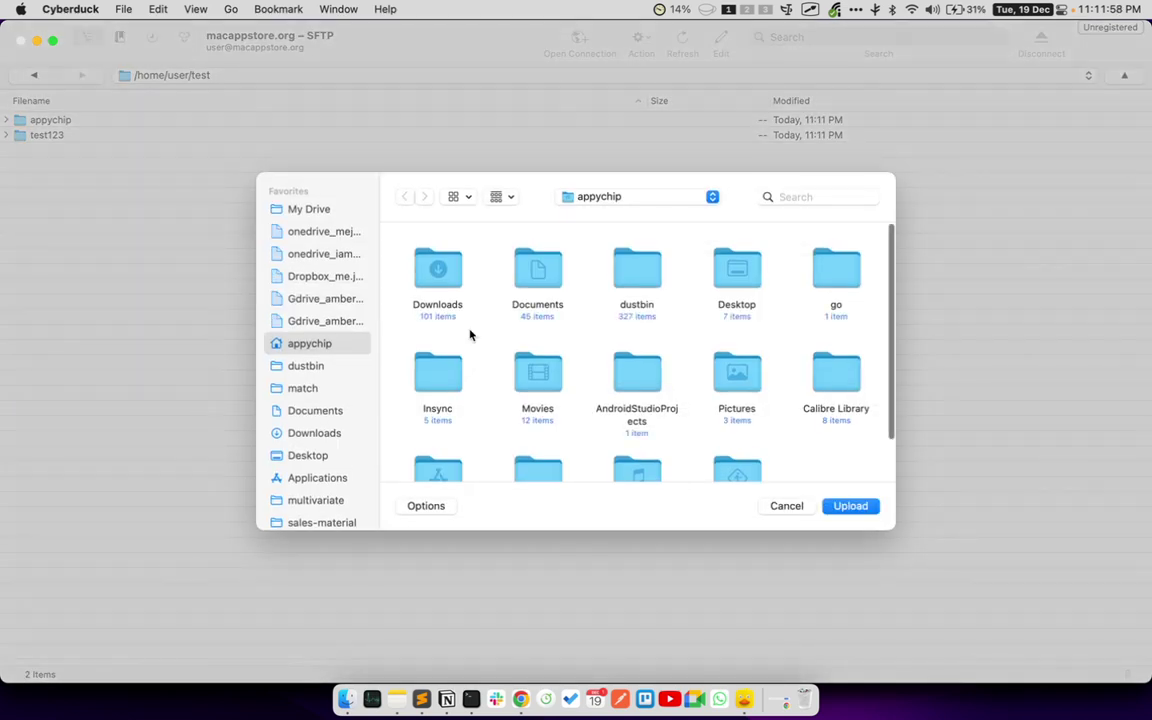
{"action": "left_click", "coordinate": [333, 370]}
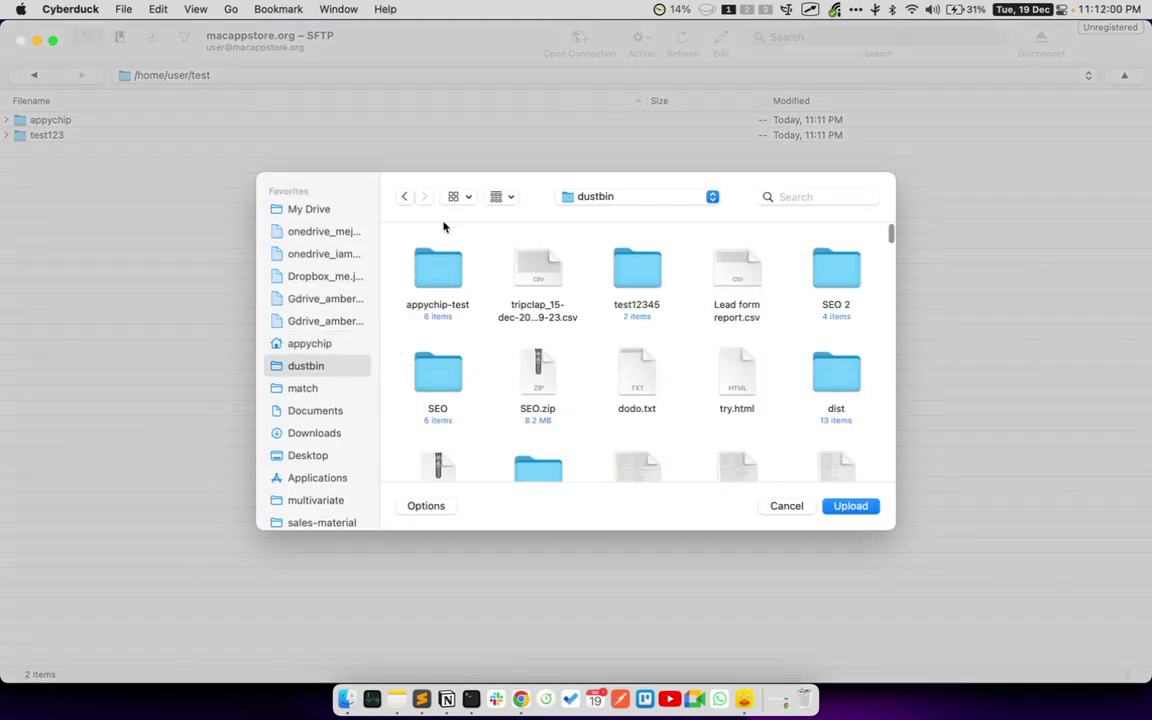
{"action": "double_click", "coordinate": [440, 268]}
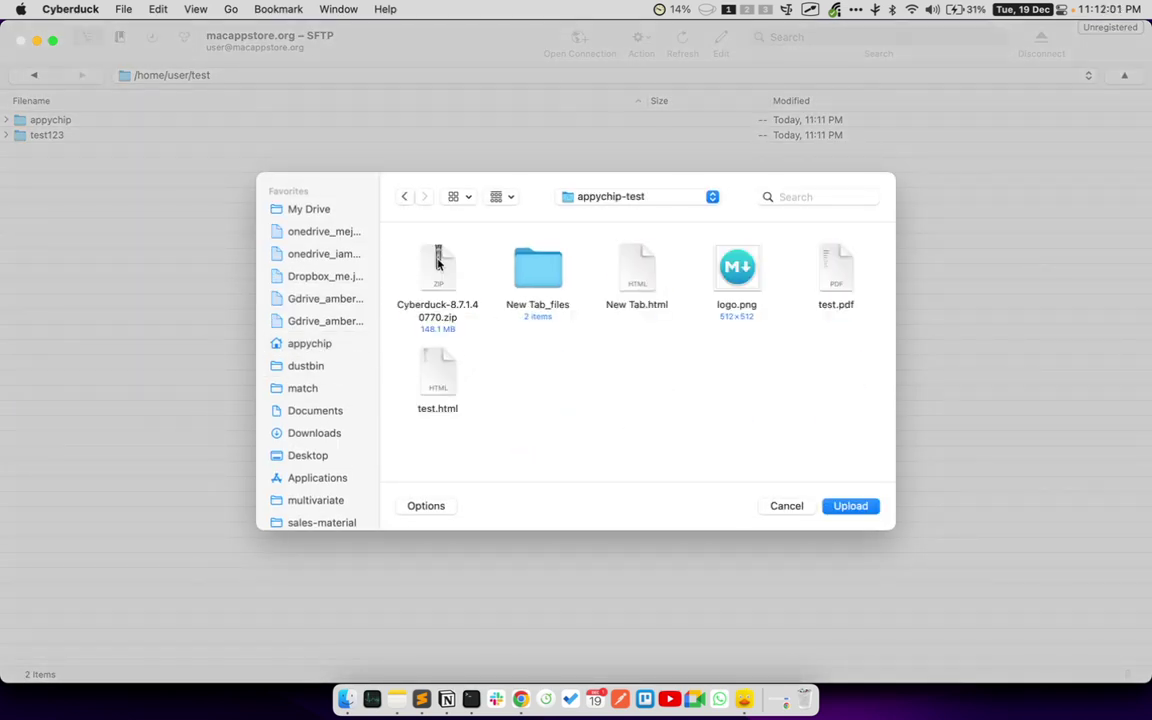
{"action": "double_click", "coordinate": [742, 311]}
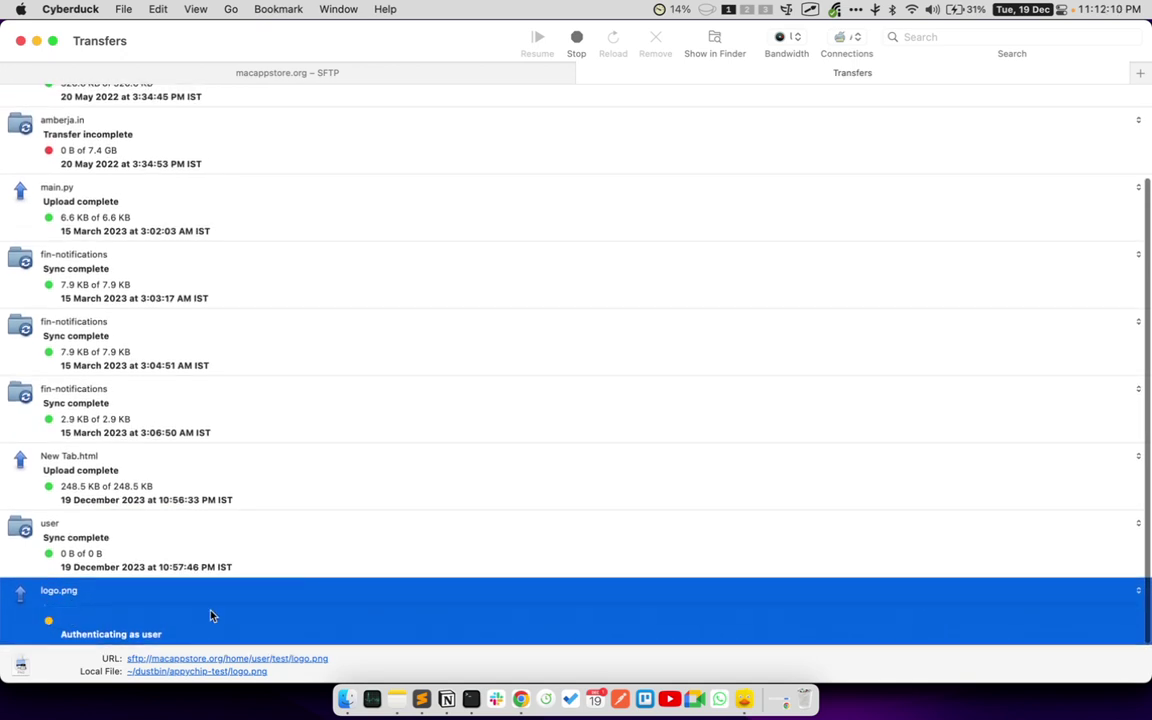
- Inspect the completed logo.png upload details in the Transfers window
{"action": "left_click", "coordinate": [119, 549]}
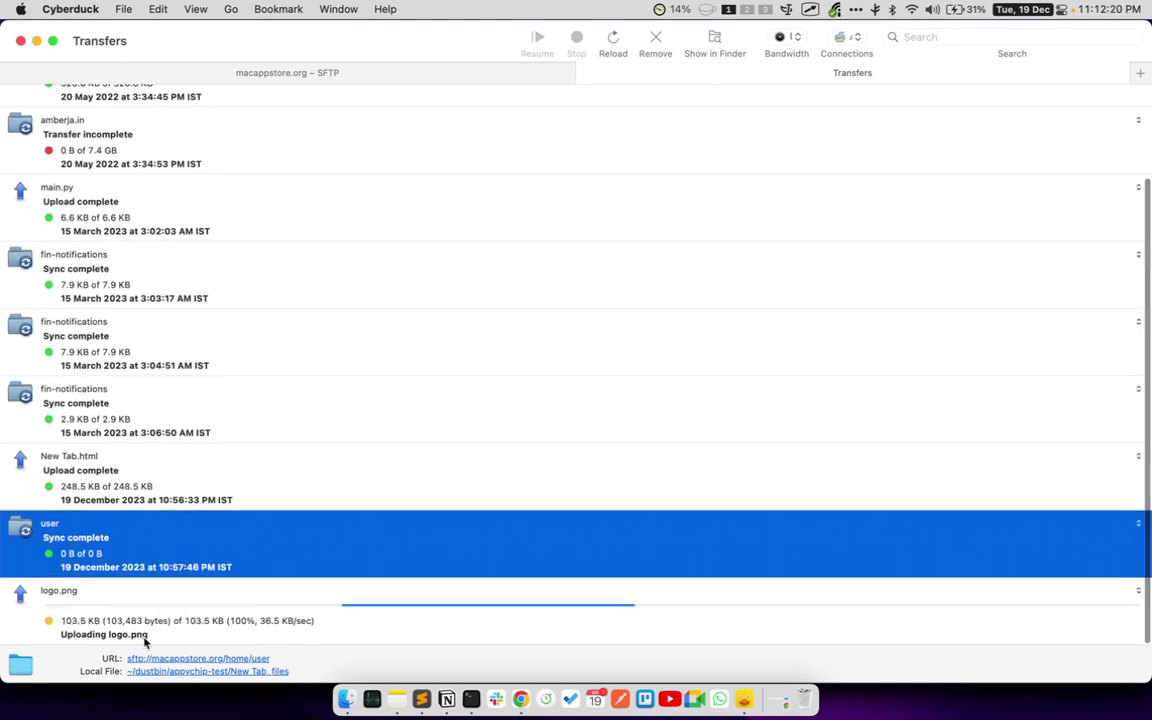
{"action": "left_click", "coordinate": [290, 633]}
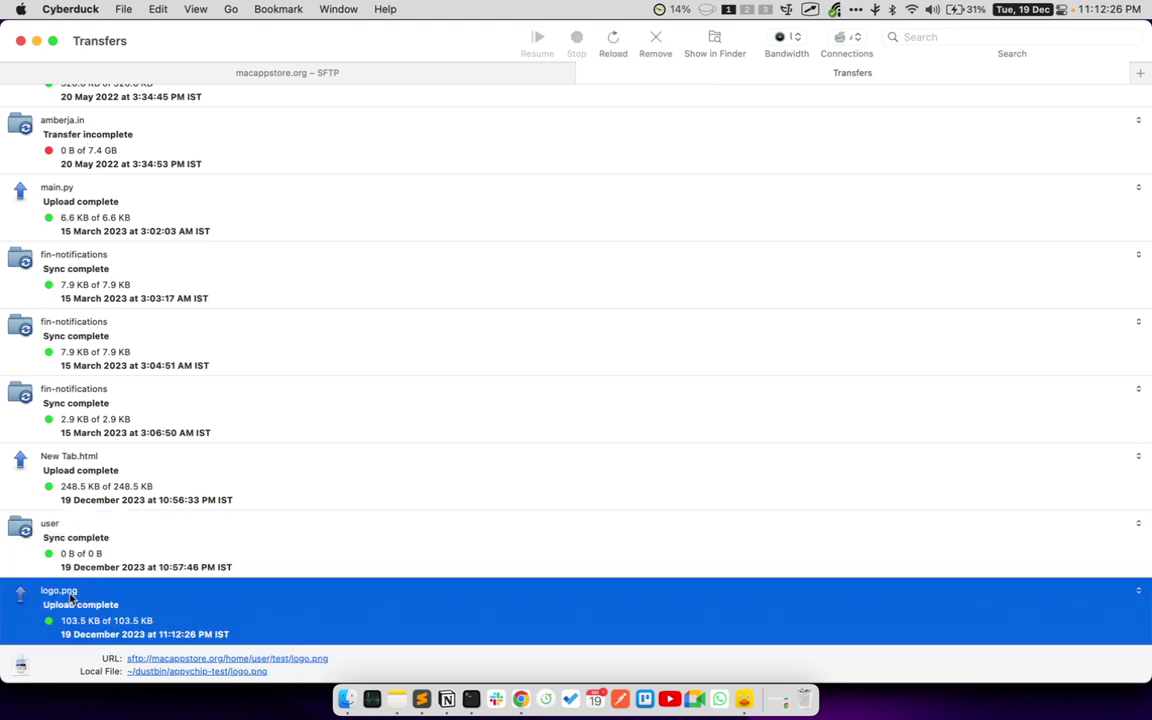
{"action": "left_click_drag", "start_coordinate": [30, 580], "coordinate": [248, 645]}
{"action": "mouse_move", "coordinate": [6, 60]}
{"action": "left_mouse_down"}
{"action": "mouse_move", "coordinate": [257, 103]}
{"action": "mouse_move", "coordinate": [515, 112]}
{"action": "mouse_move", "coordinate": [569, 102]}
{"action": "mouse_move", "coordinate": [573, 90]}
{"action": "left_mouse_up"}
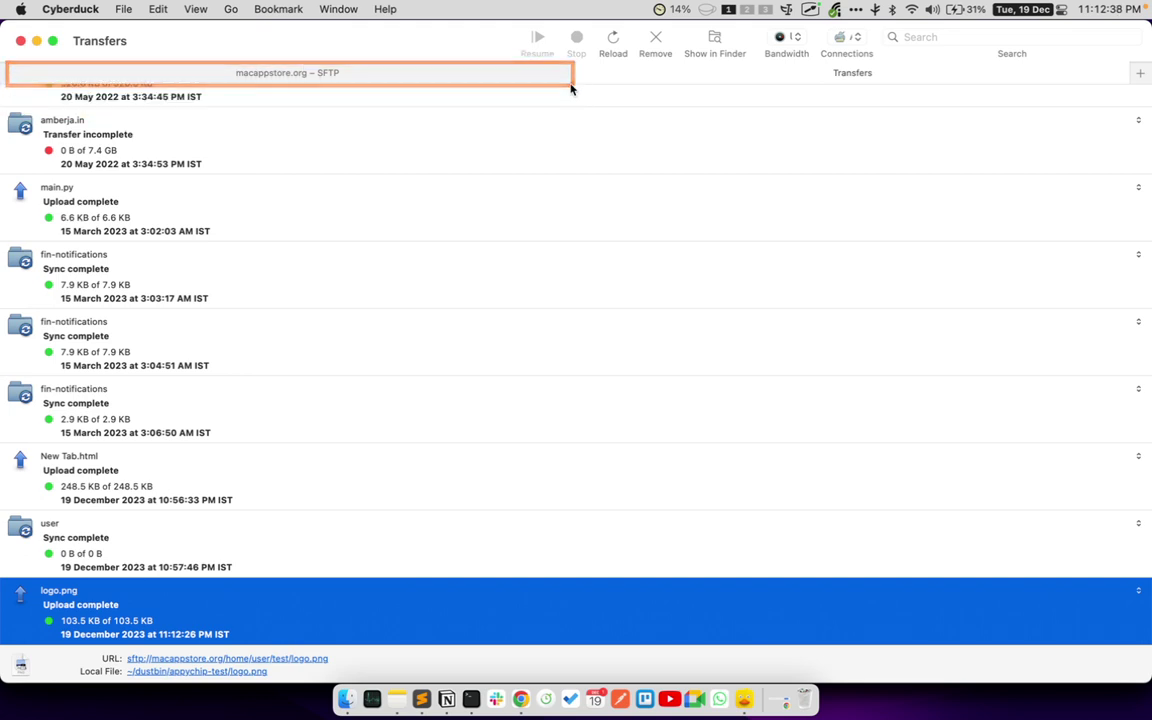
{"action": "mouse_move", "coordinate": [576, 64]}
{"action": "left_mouse_down"}
{"action": "mouse_move", "coordinate": [681, 103]}
{"action": "mouse_move", "coordinate": [1129, 85]}
{"action": "left_mouse_up"}
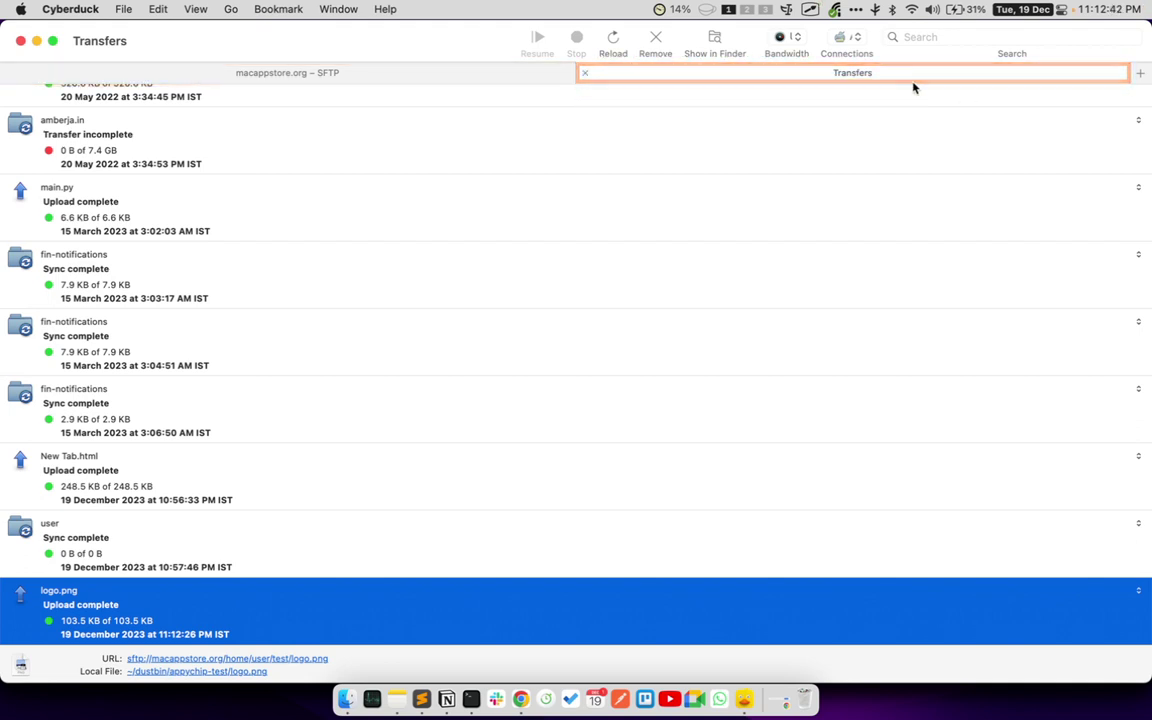
- Duplicate logo.png in /home/user/test as 'logo (19.12.23, 11.12 PM).png' and select the copy
{"action": "left_click", "coordinate": [330, 72]}
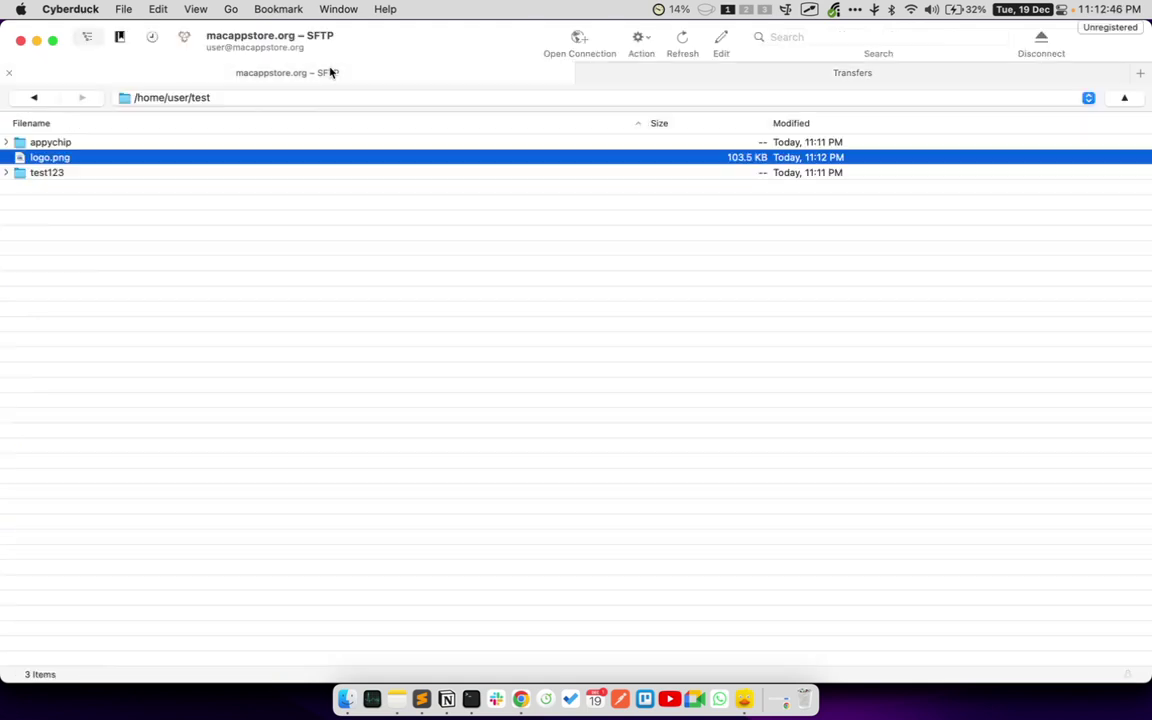
{"action": "right_click", "coordinate": [72, 160]}
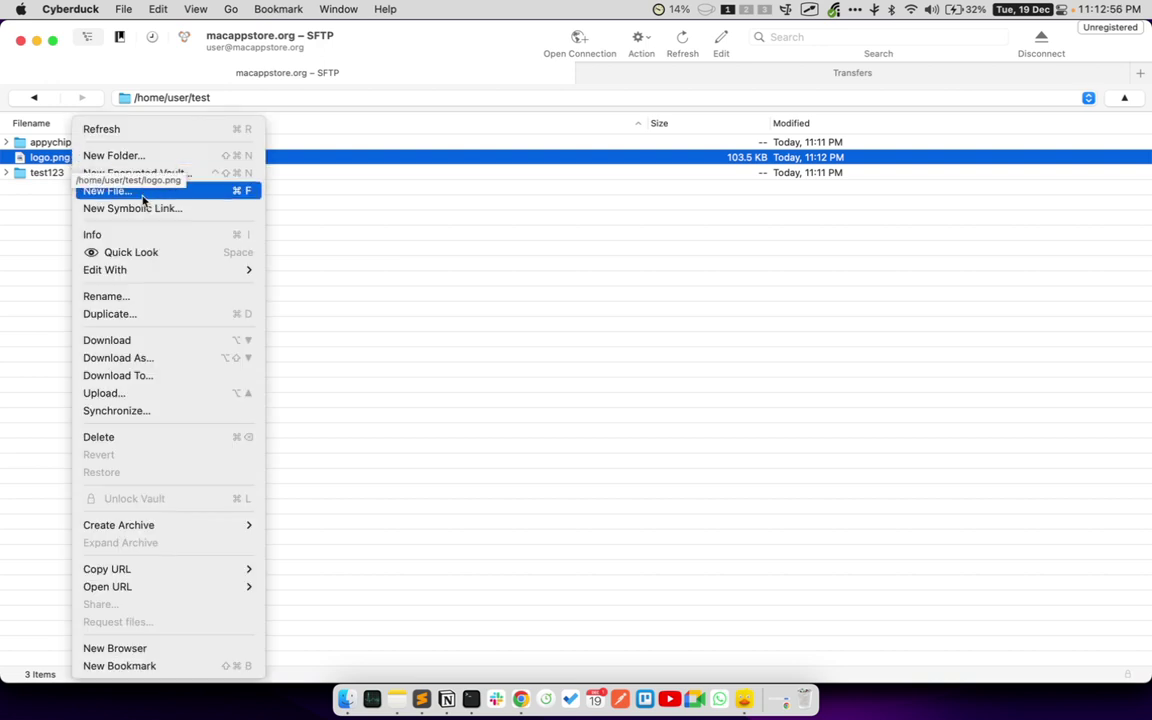
{"action": "left_click", "coordinate": [157, 314]}
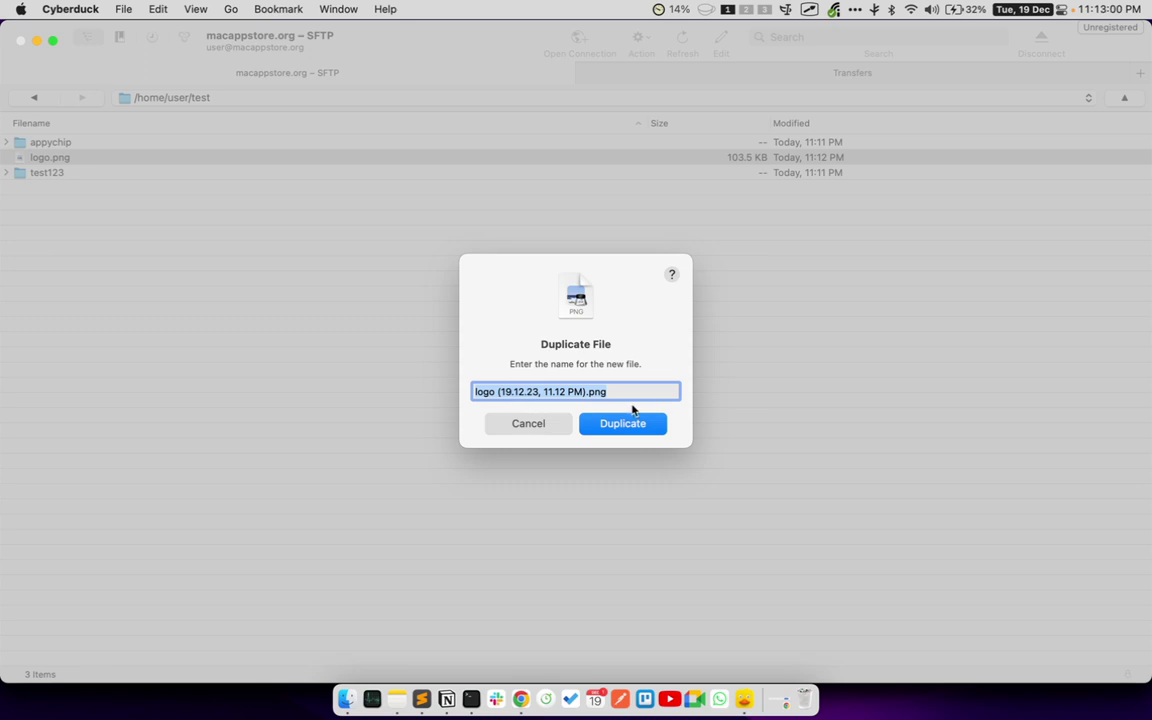
{"action": "left_click", "coordinate": [630, 421]}
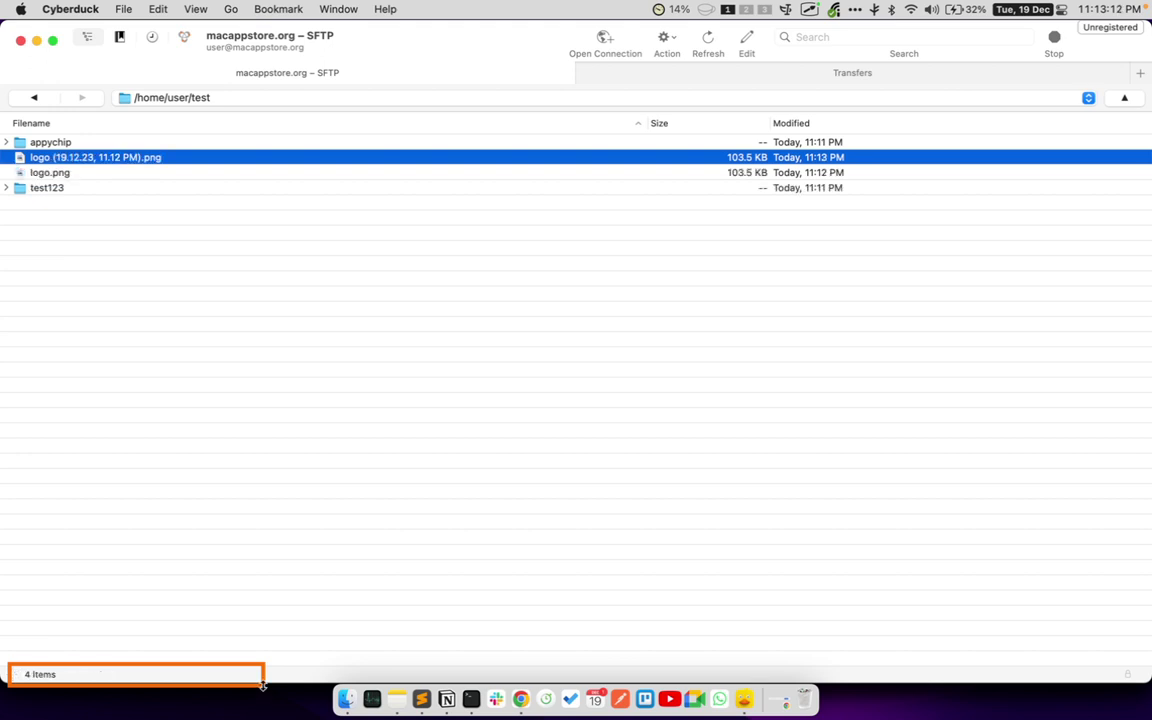
{"action": "left_click", "coordinate": [98, 240]}
{"action": "left_click", "coordinate": [78, 157]}
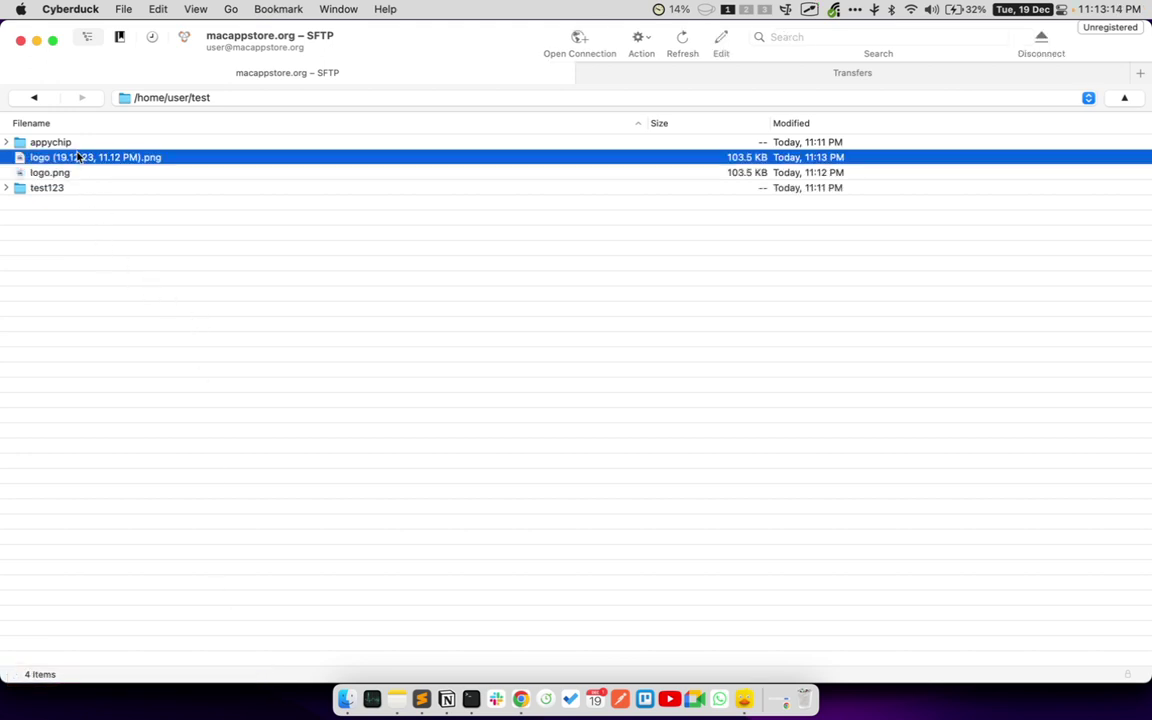
- Download 'logo (19.12.23, 11.12 PM).png' to the local Downloads folder, then return to the server browser
{"action": "right_click", "coordinate": [78, 157]}
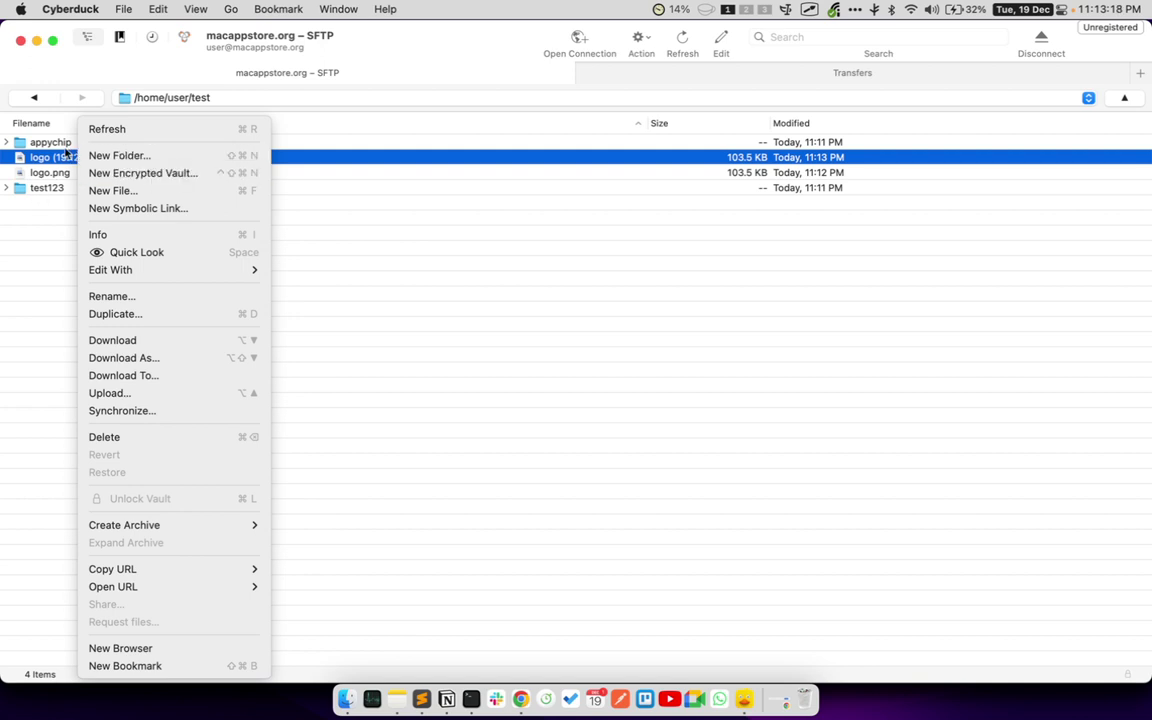
{"action": "left_click", "coordinate": [66, 160]}
{"action": "left_click", "coordinate": [66, 160]}
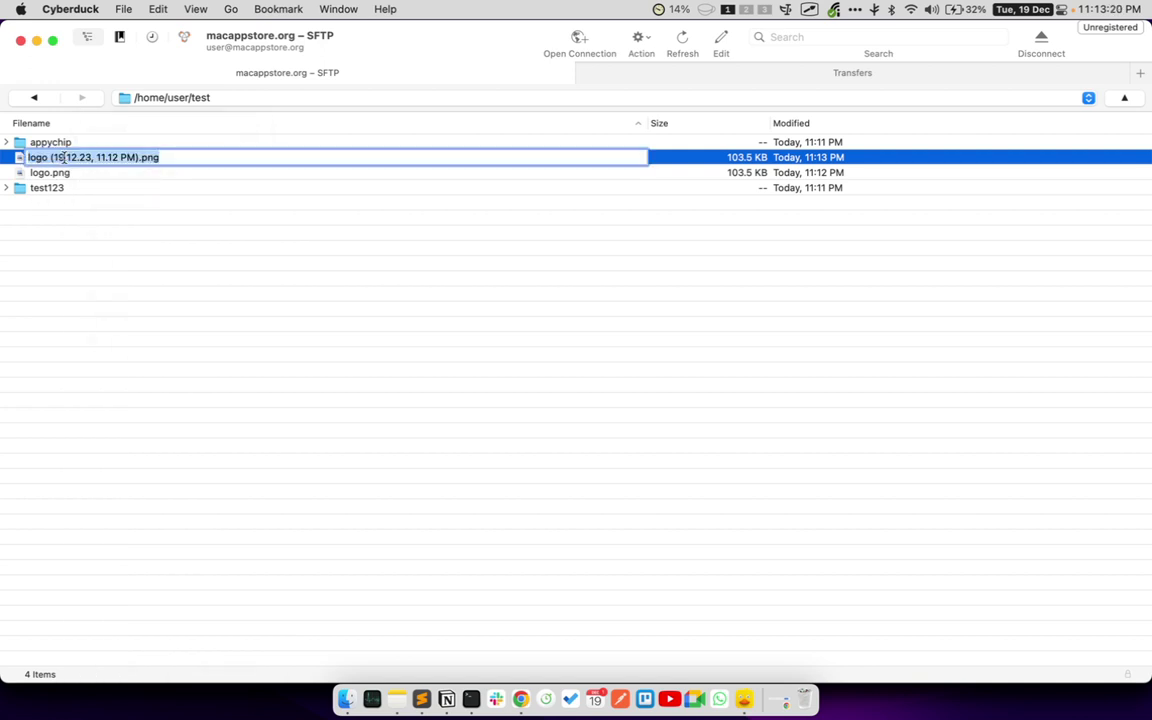
{"action": "left_click", "coordinate": [115, 247]}
{"action": "right_click", "coordinate": [116, 158]}
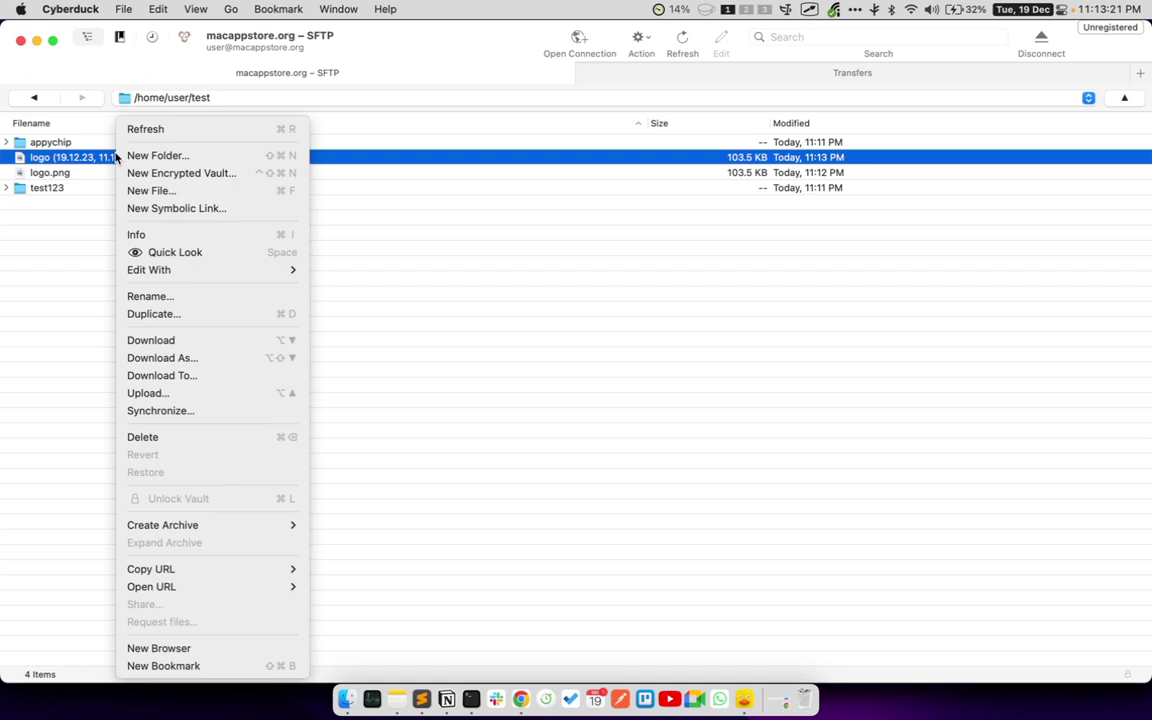
{"action": "left_click", "coordinate": [198, 341]}
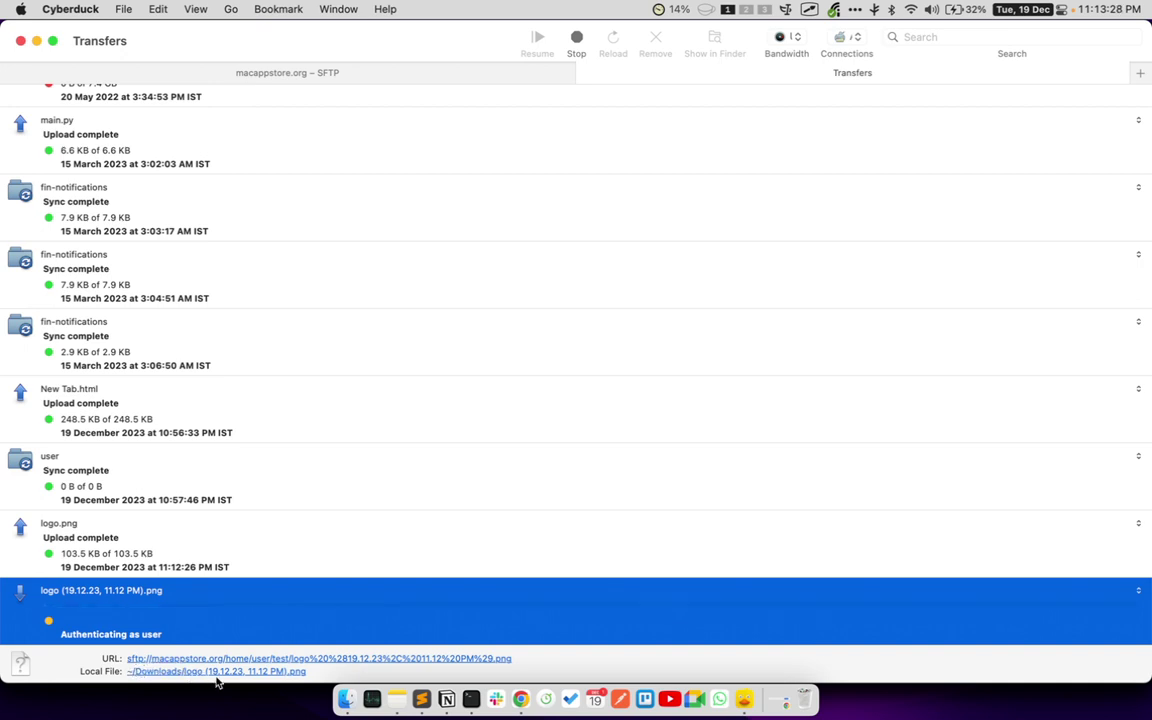
{"action": "double_click", "coordinate": [299, 671]}
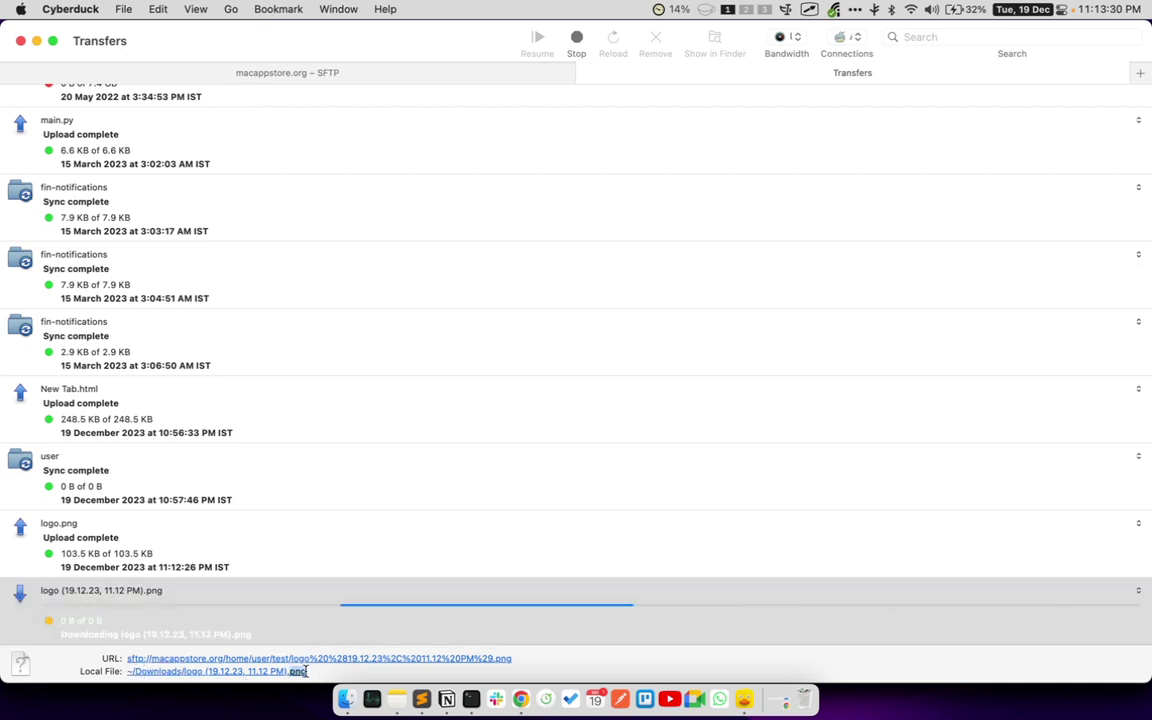
{"action": "triple_click", "coordinate": [314, 672]}
{"action": "left_click", "coordinate": [321, 672]}
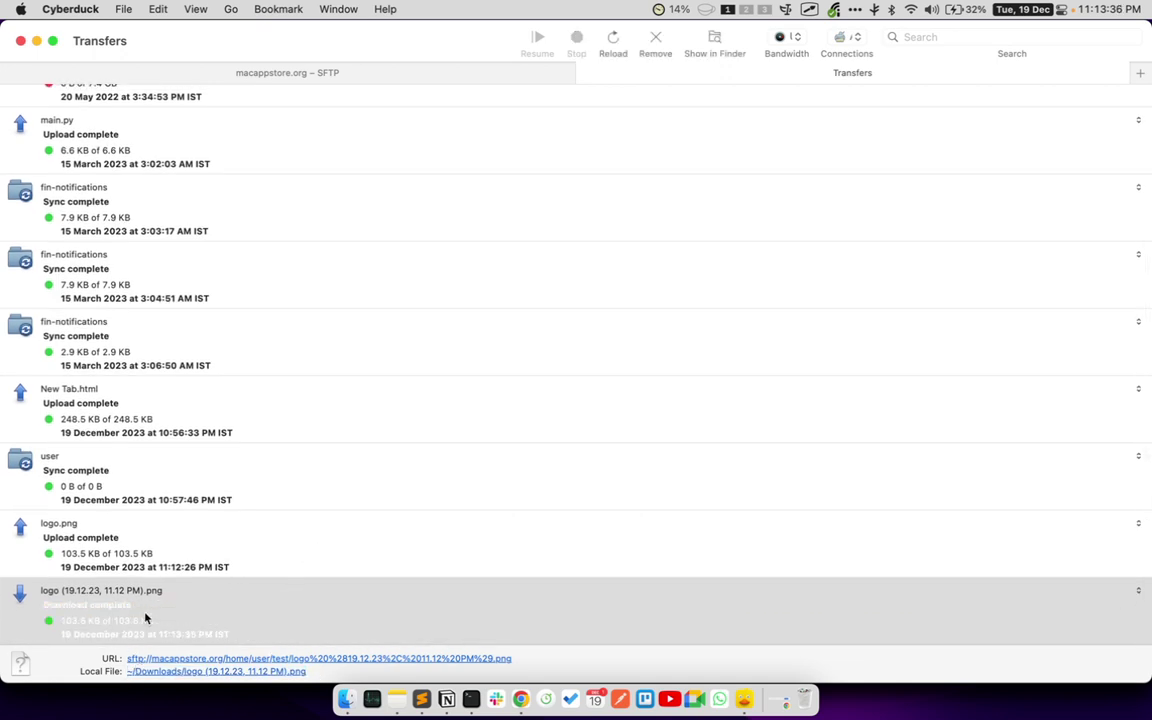
{"action": "left_click", "coordinate": [198, 73]}
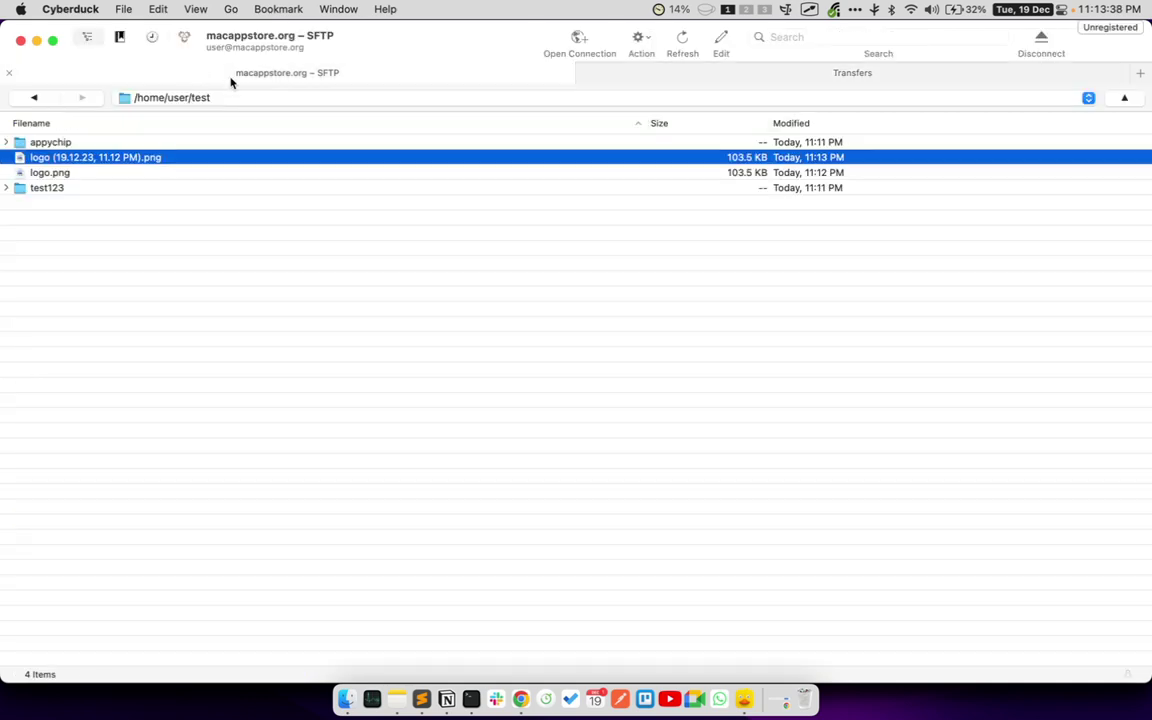
- Start synchronizing the remote test folder, choosing New Tab_files as the local folder
{"action": "right_click", "coordinate": [546, 303]}
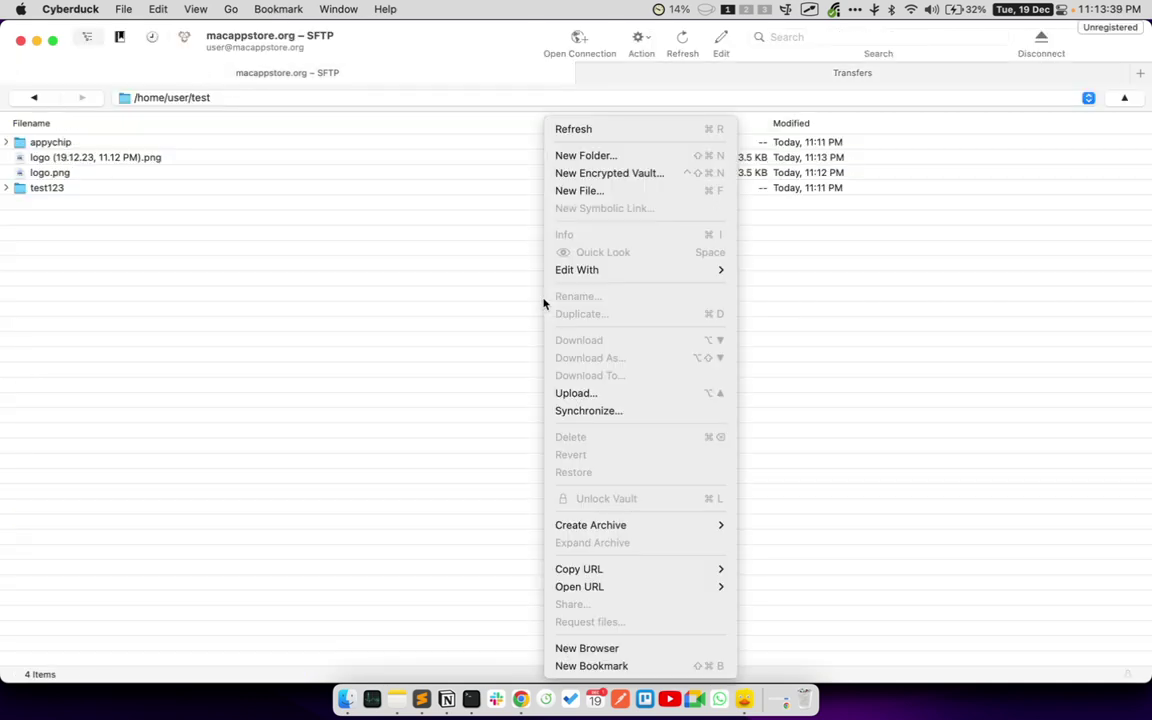
{"action": "left_click", "coordinate": [590, 411]}
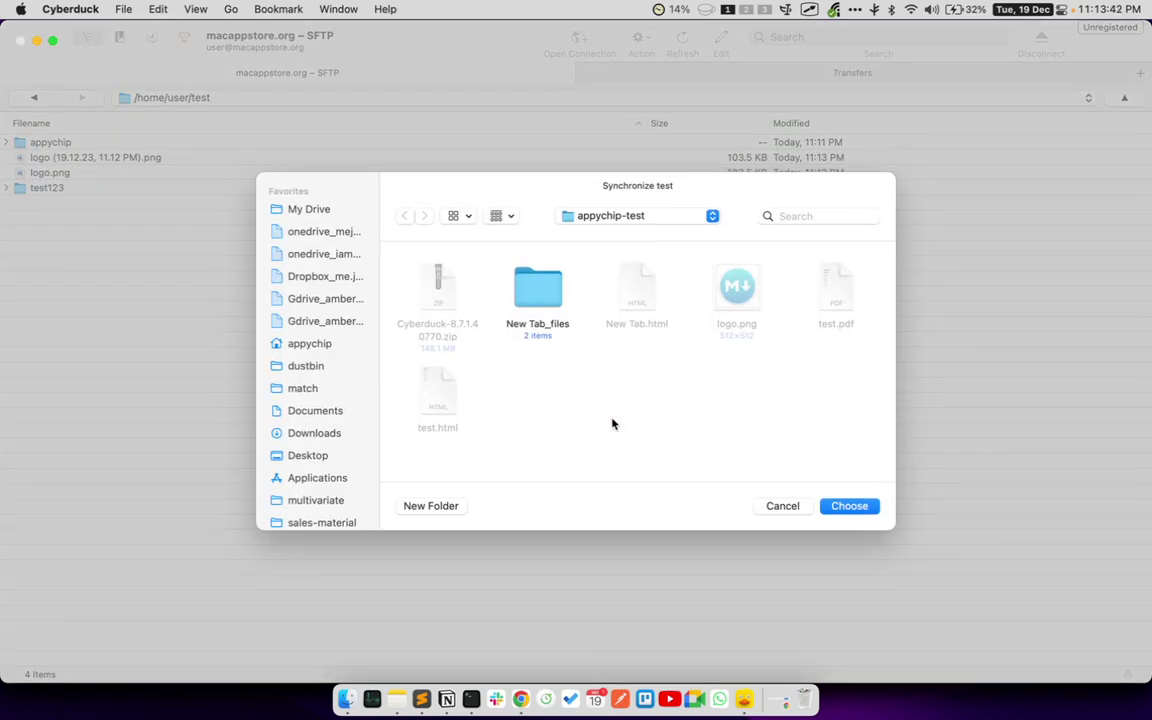
{"action": "left_click", "coordinate": [545, 313]}
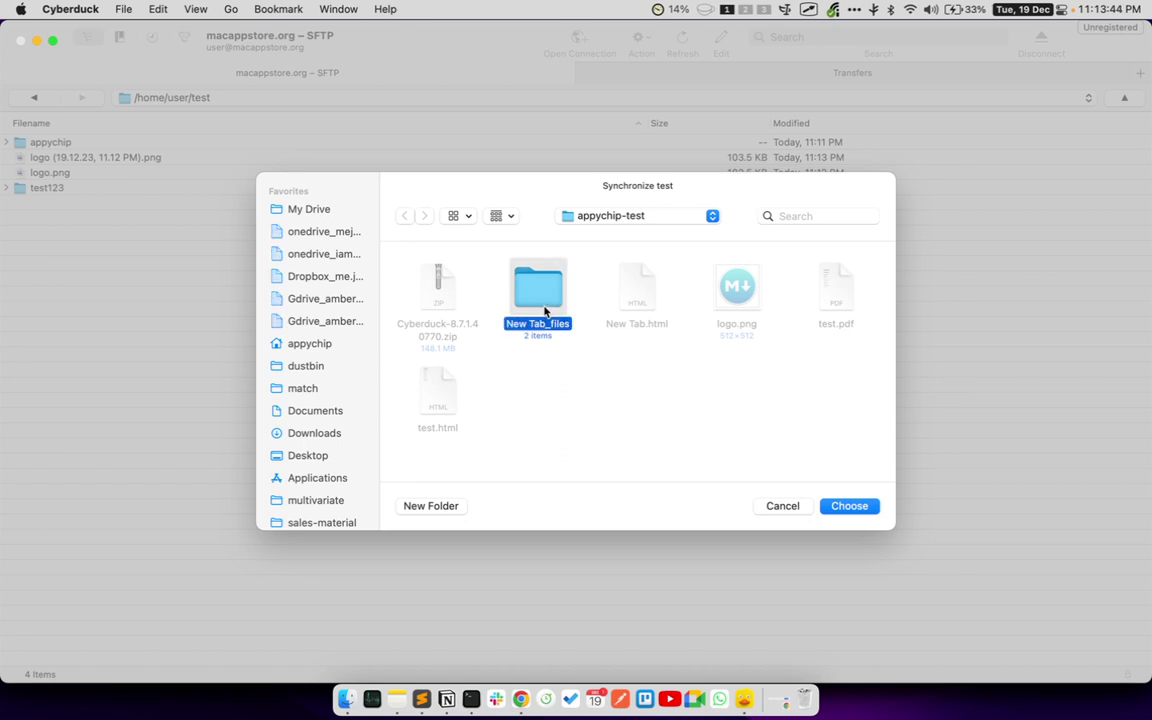
{"action": "left_click", "coordinate": [528, 703]}
- Return Chrome to the cyberduck.io home page and highlight the OneDrive, Google Drive and Dropbox support
{"action": "scroll", "coordinate": [540, 319], "scroll_direction": "up", "scroll_amount": 2}
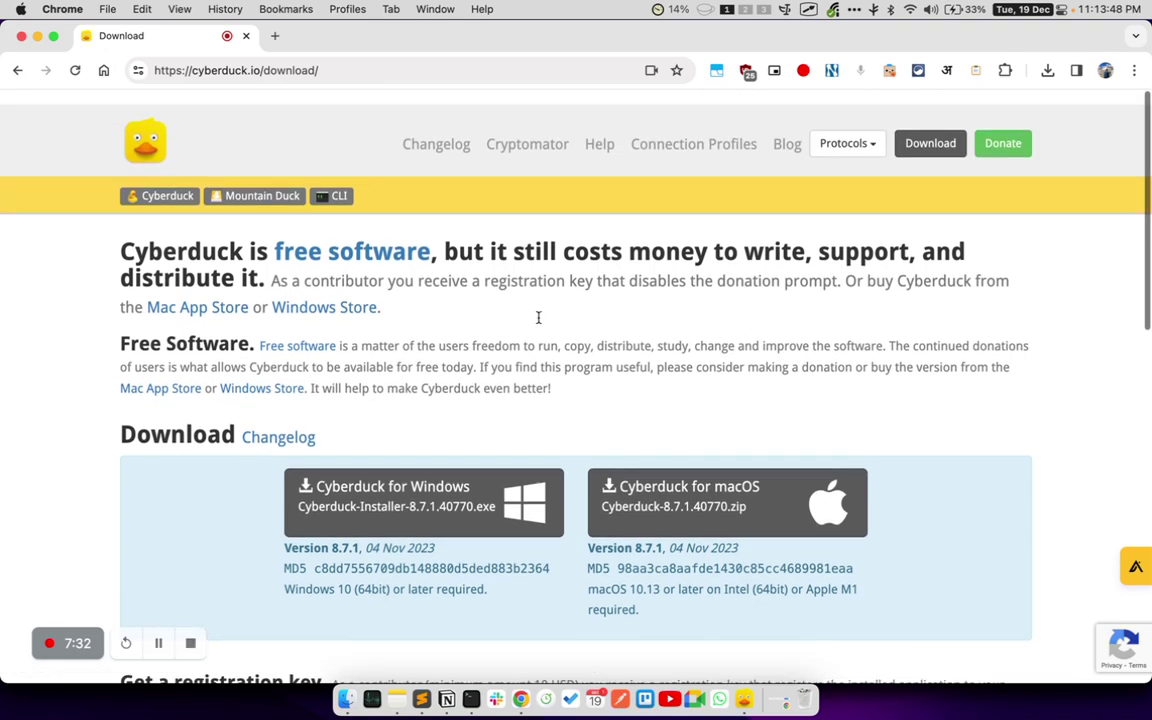
{"action": "left_click", "coordinate": [18, 70]}
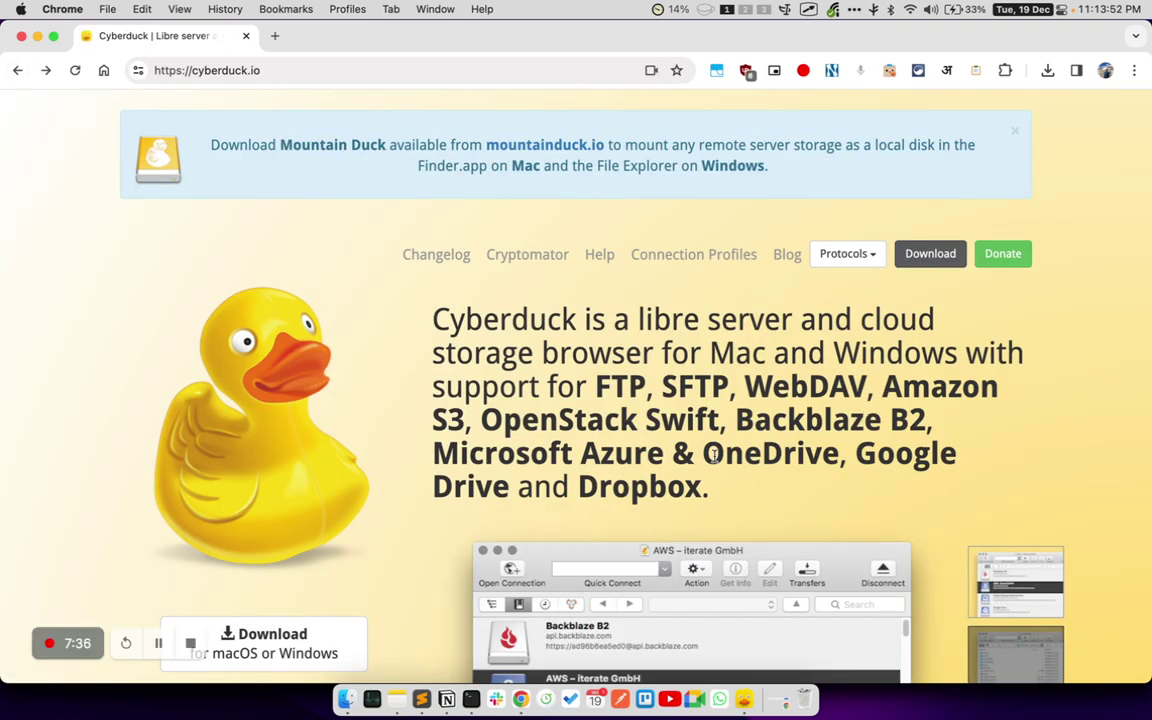
{"action": "left_click_drag", "start_coordinate": [703, 453], "coordinate": [693, 487]}
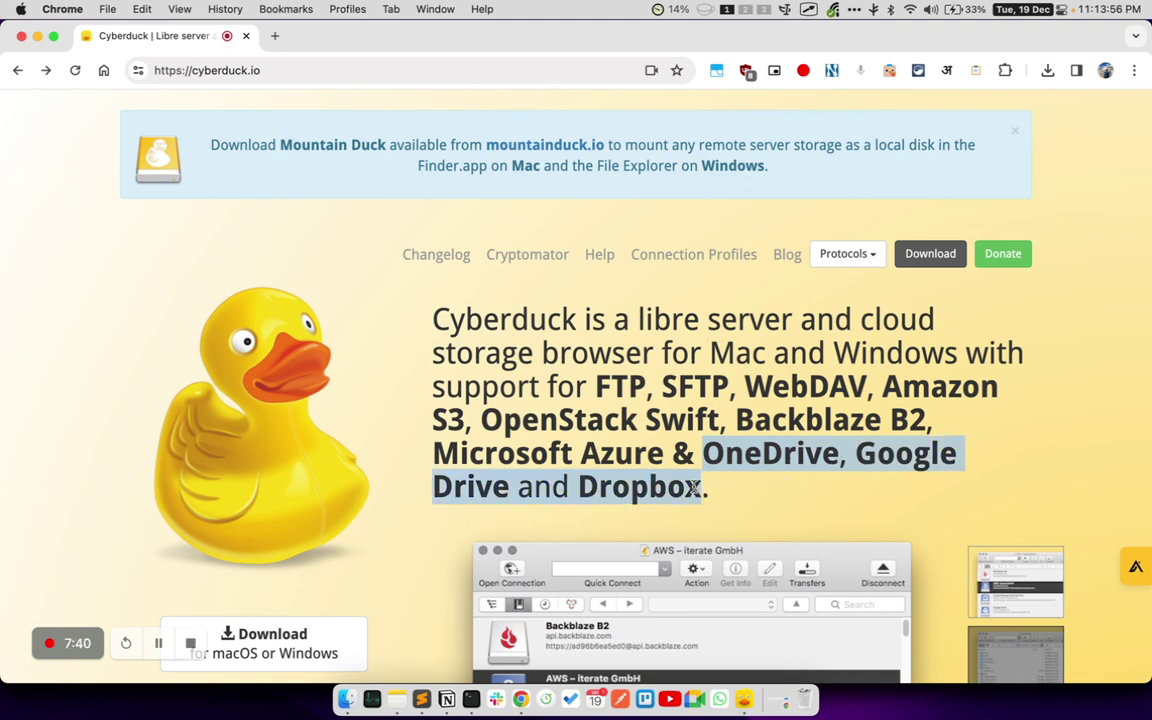
- Cancel the Synchronize folder chooser and refresh the /home/user/test listing
{"action": "key", "text": "super+Tab"}
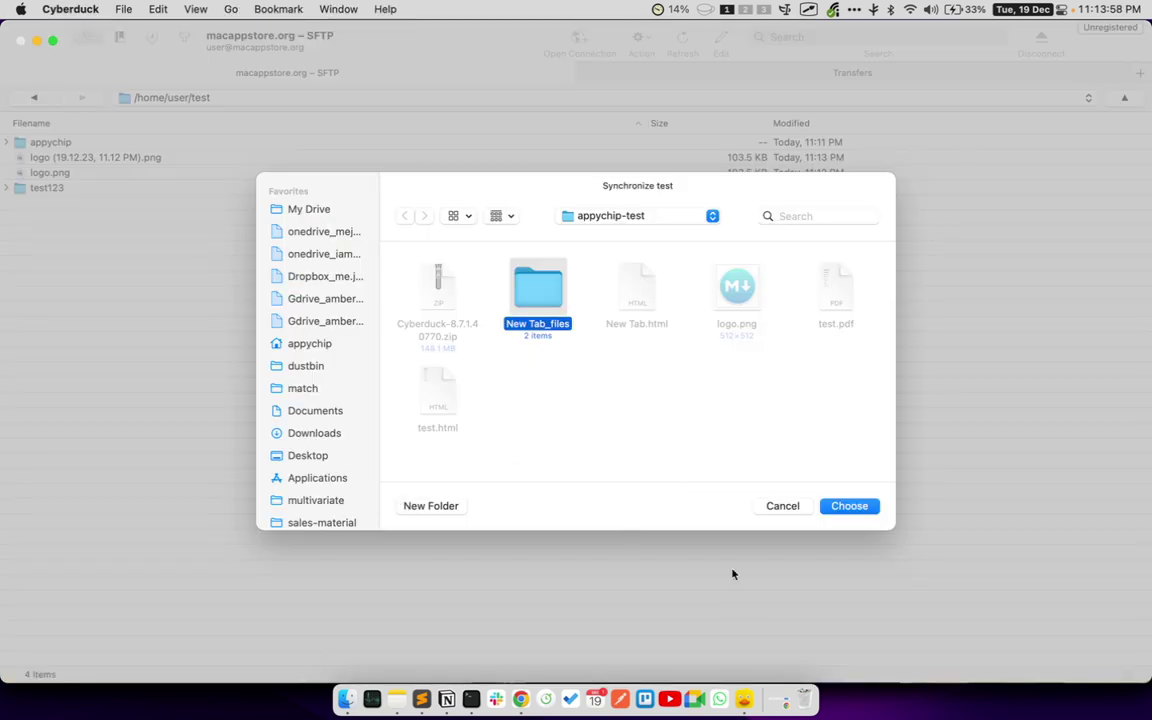
{"action": "left_click", "coordinate": [782, 510]}
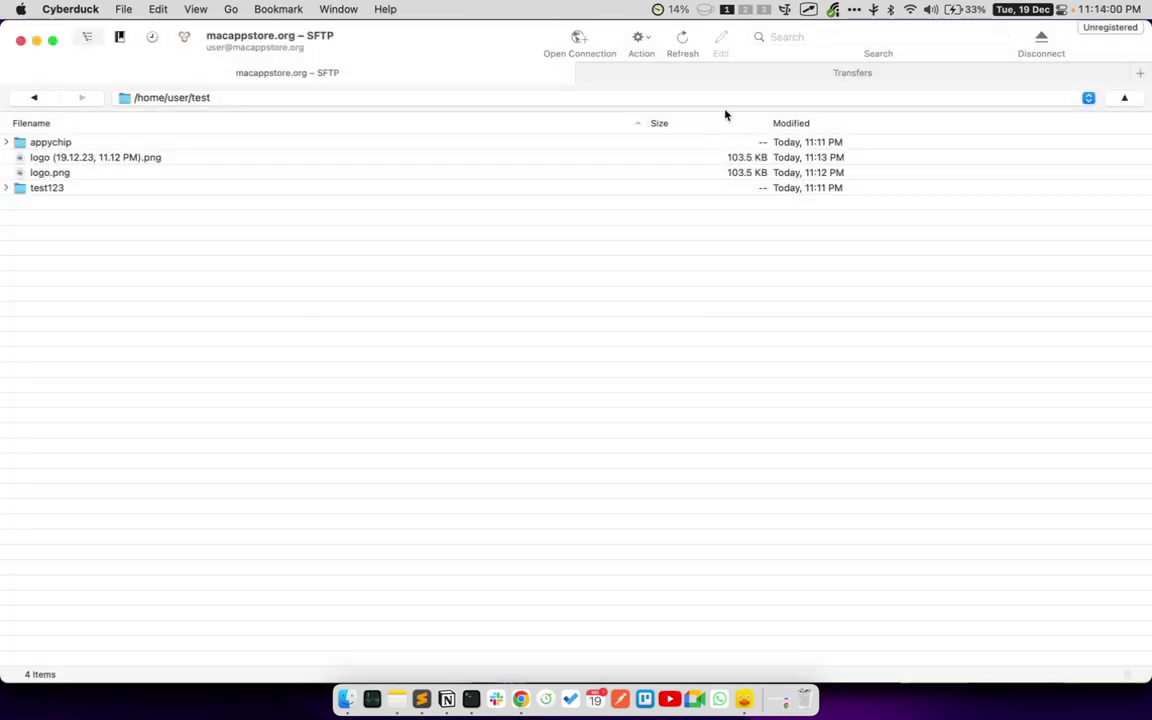
{"action": "left_click", "coordinate": [681, 44]}
- Browse the File menu's commands and dismiss it without choosing one
{"action": "left_click", "coordinate": [116, 8]}
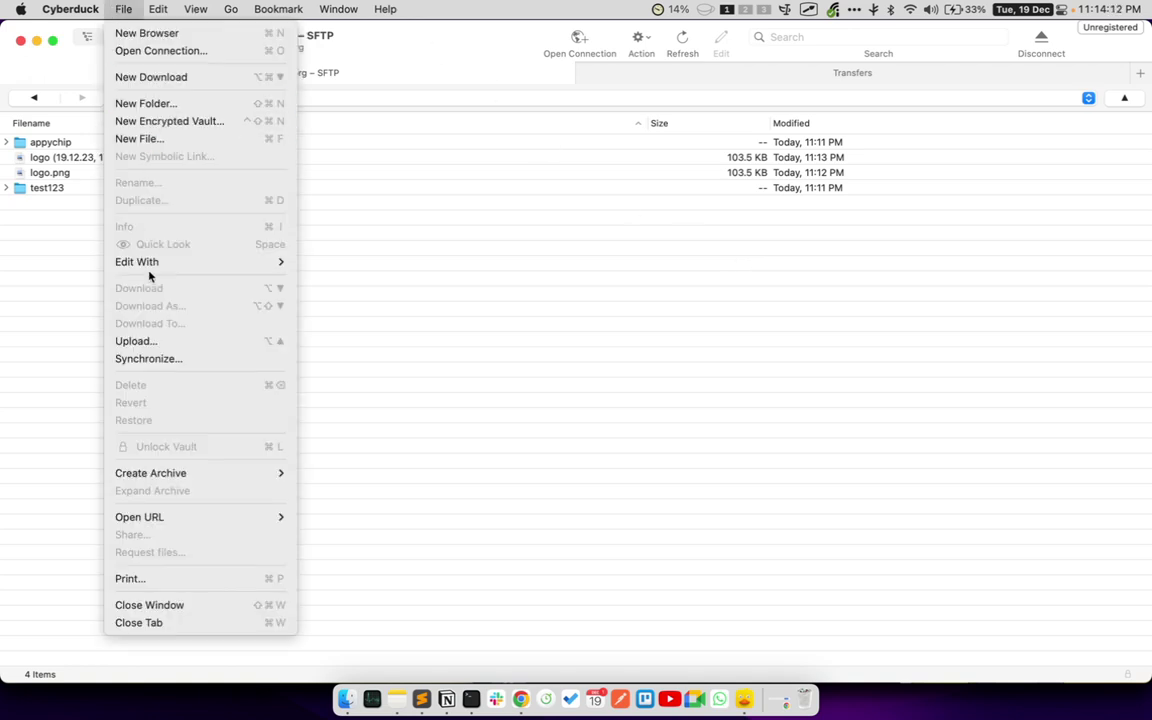
{"action": "mouse_move", "coordinate": [226, 525]}
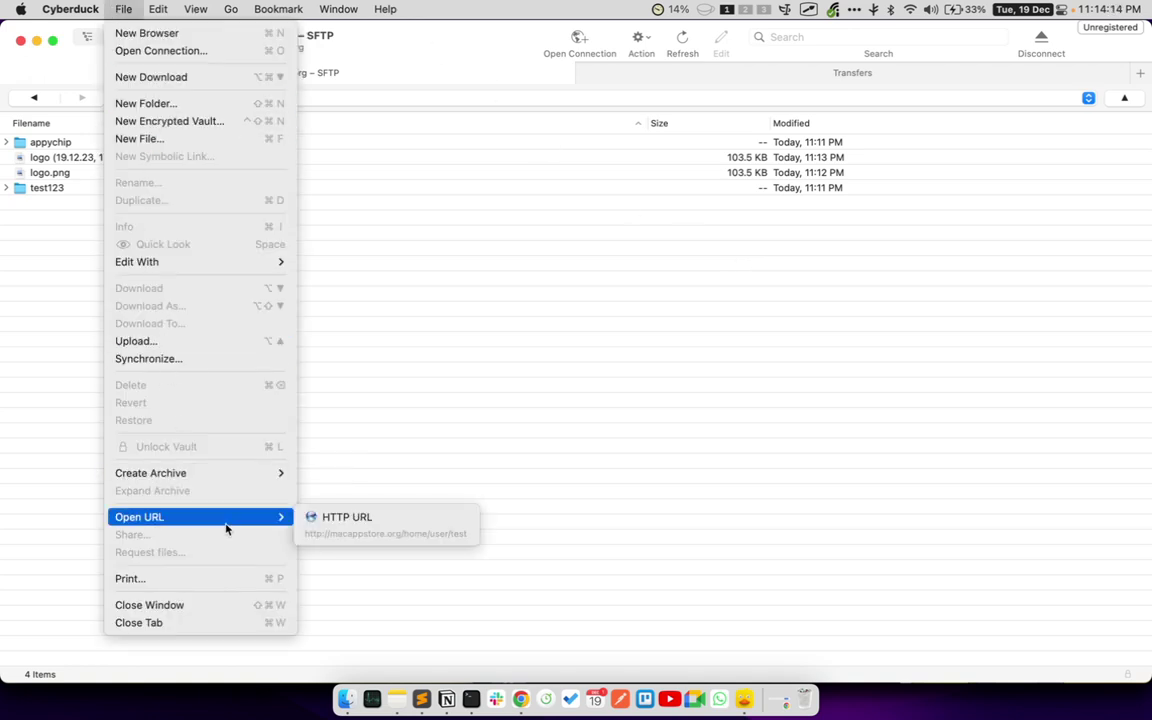
{"action": "left_click", "coordinate": [404, 474]}
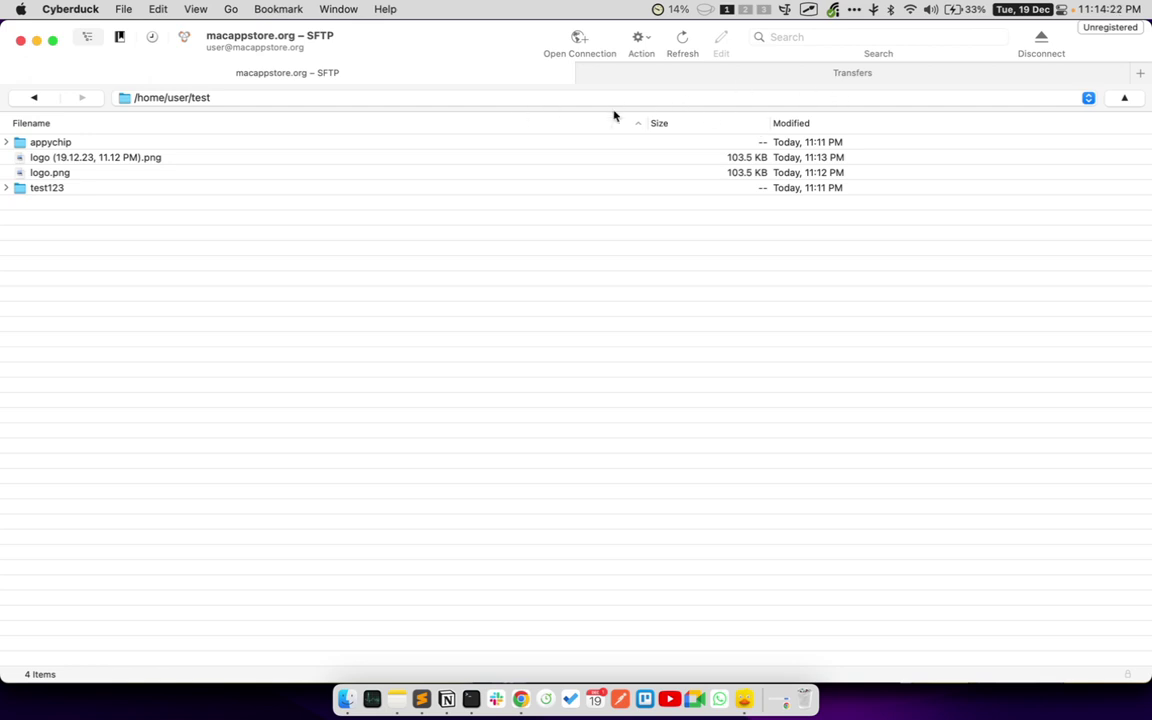
- Quit Cyberduck, postponing the donation prompt with Later
{"action": "left_click", "coordinate": [63, 8]}
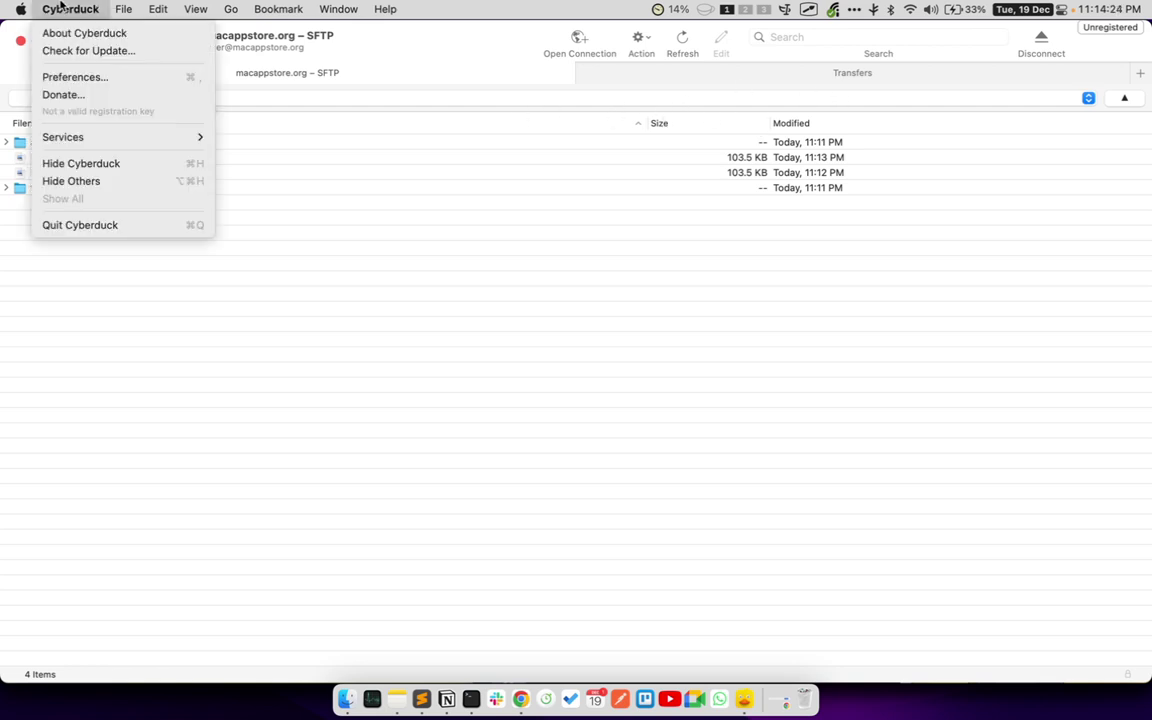
{"action": "left_click", "coordinate": [90, 224]}
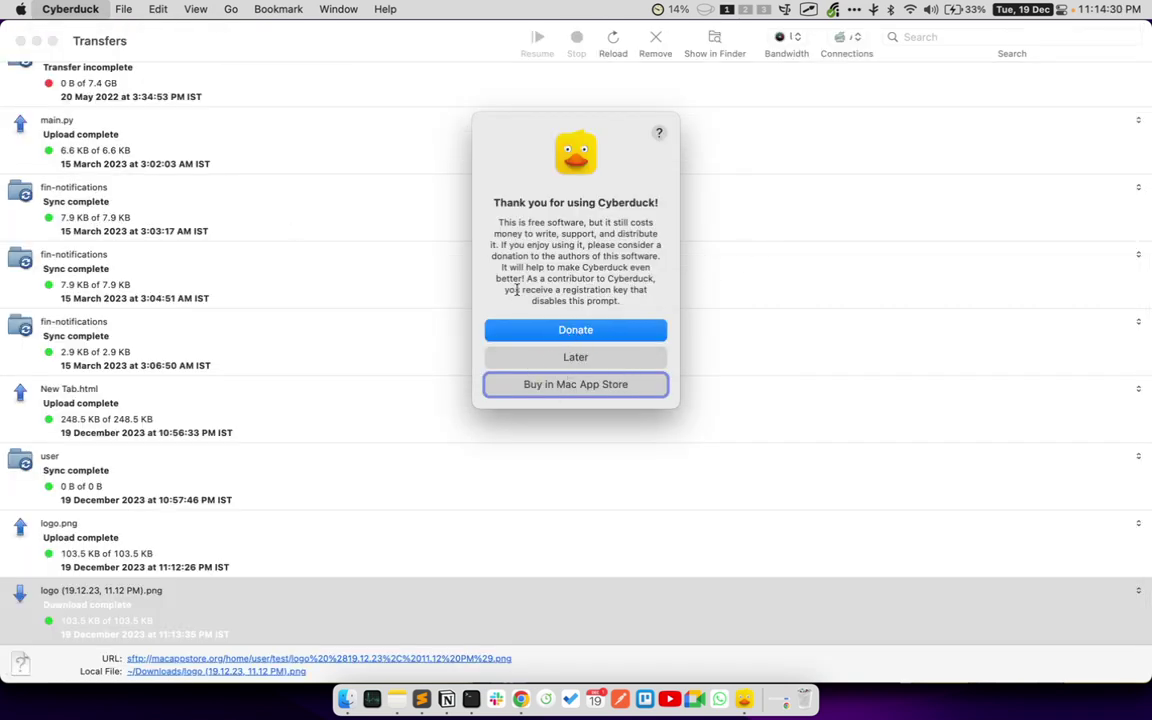
{"action": "triple_click", "coordinate": [520, 222]}
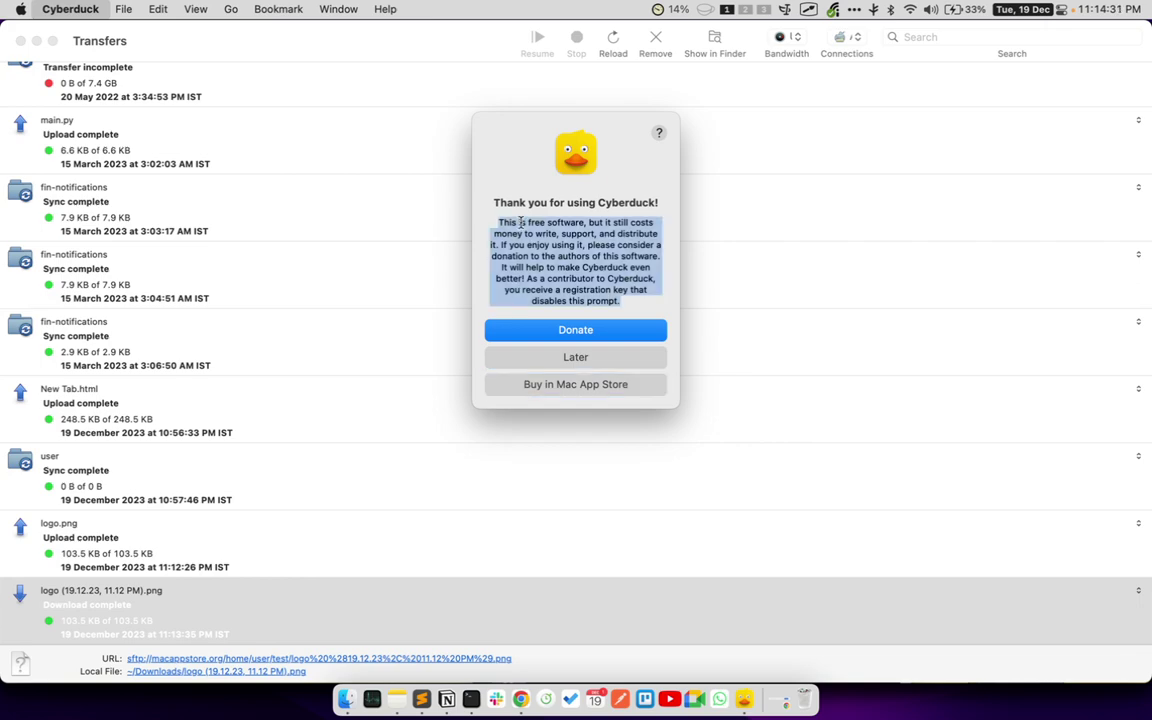
{"action": "left_click", "coordinate": [575, 358]}
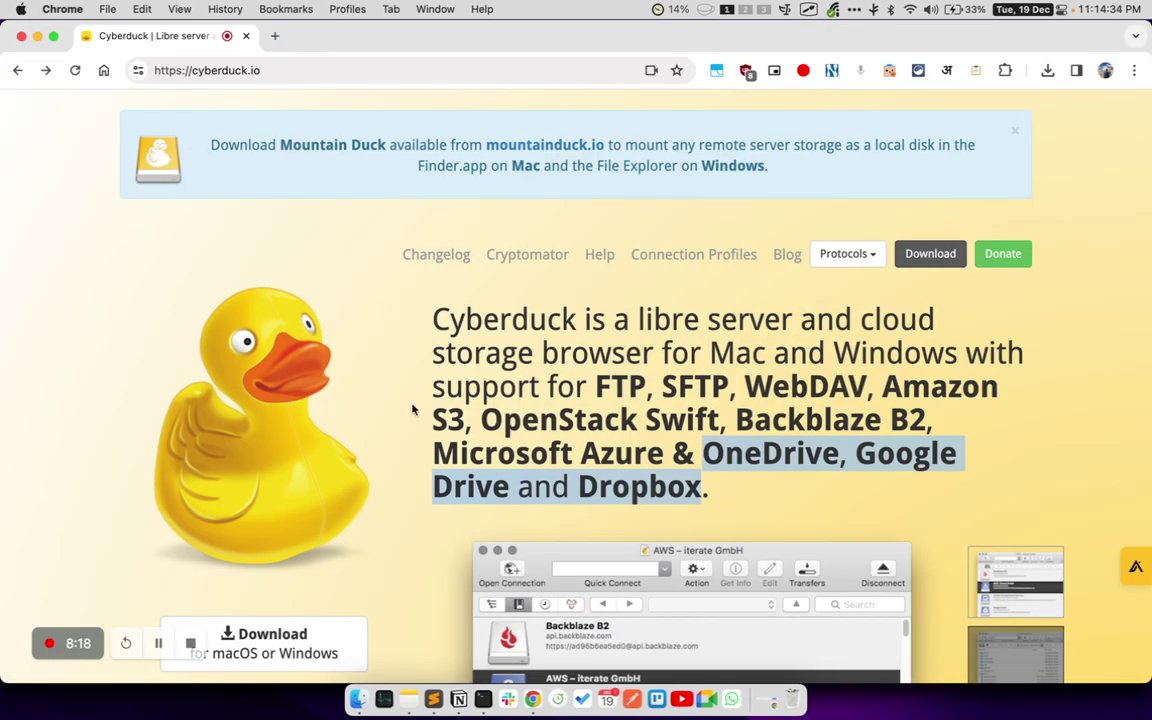
- Relaunch Cyberduck from Spotlight with 'cyber' and open the empty test123 folder
{"action": "key", "text": "super+space"}
{"action": "type", "text": "cyber"}
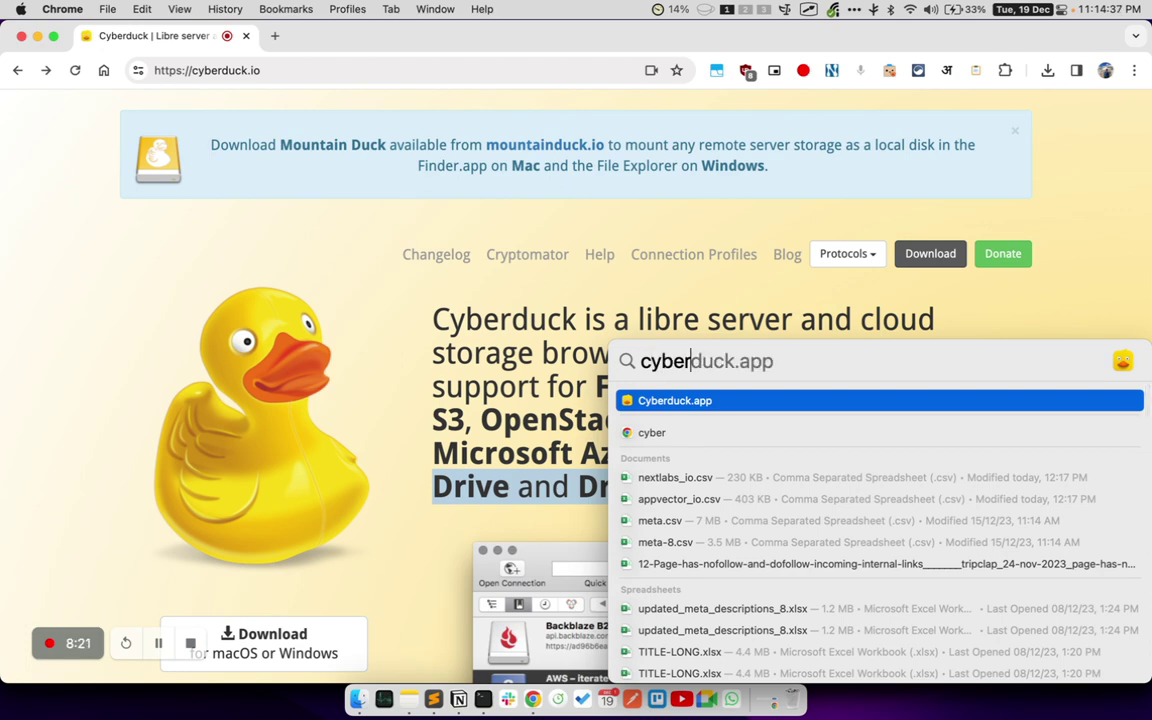
{"action": "key", "text": "Return"}
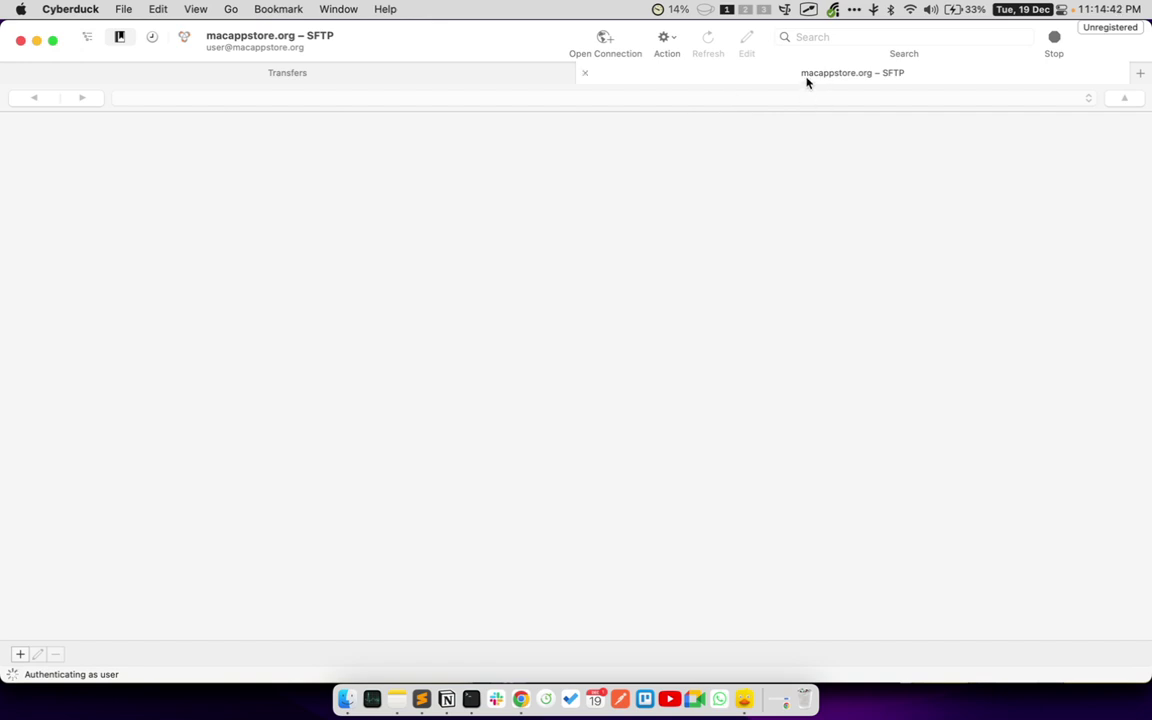
{"action": "left_click_drag", "start_coordinate": [791, 64], "coordinate": [911, 87]}
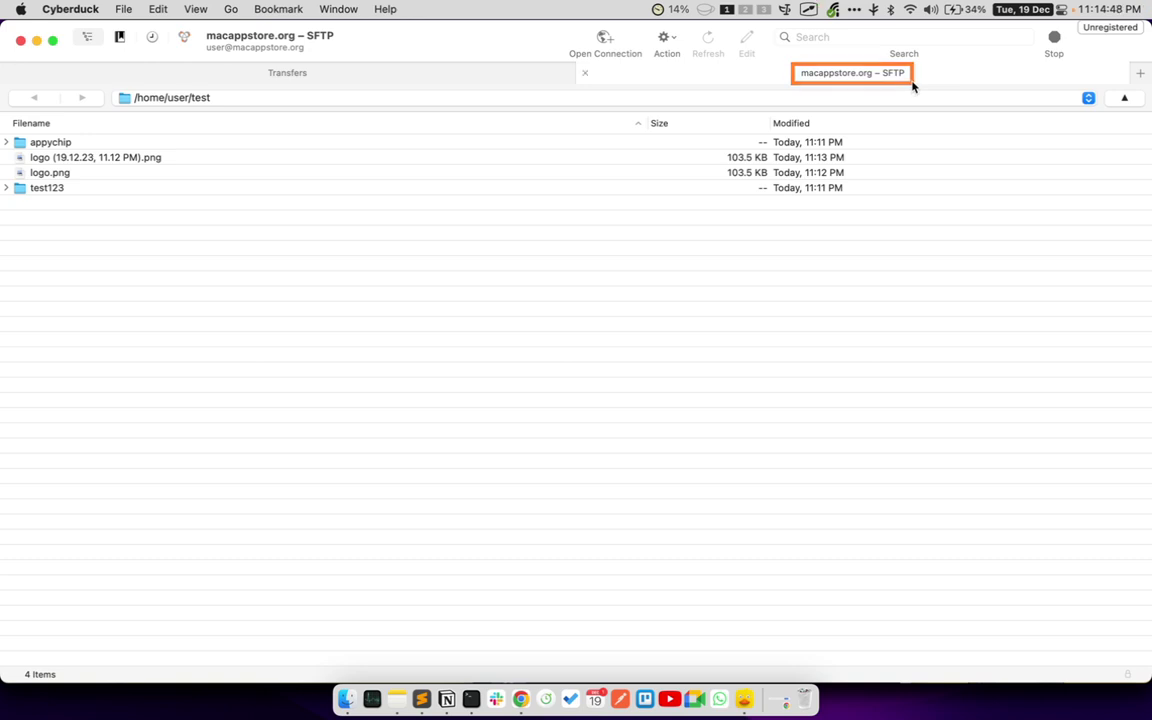
{"action": "mouse_move", "coordinate": [575, 62]}
{"action": "left_mouse_down"}
{"action": "mouse_move", "coordinate": [1058, 108]}
{"action": "mouse_move", "coordinate": [1121, 86]}
{"action": "left_mouse_up"}
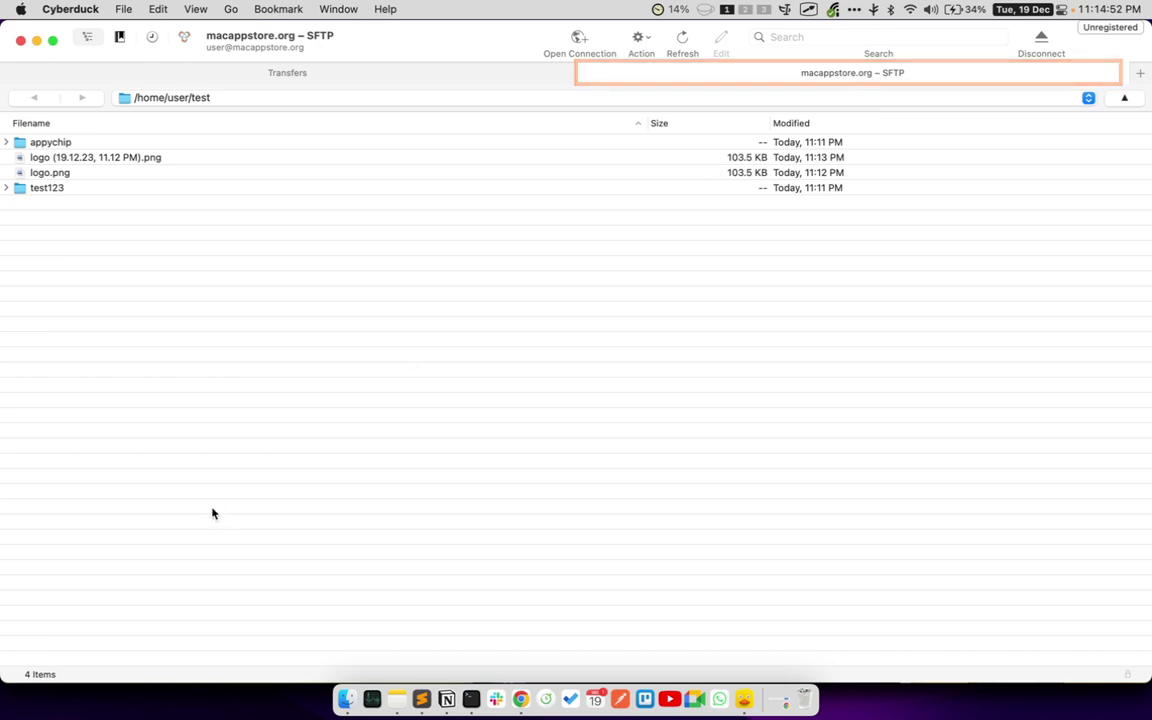
{"action": "left_click", "coordinate": [48, 190]}
{"action": "double_click", "coordinate": [48, 190]}
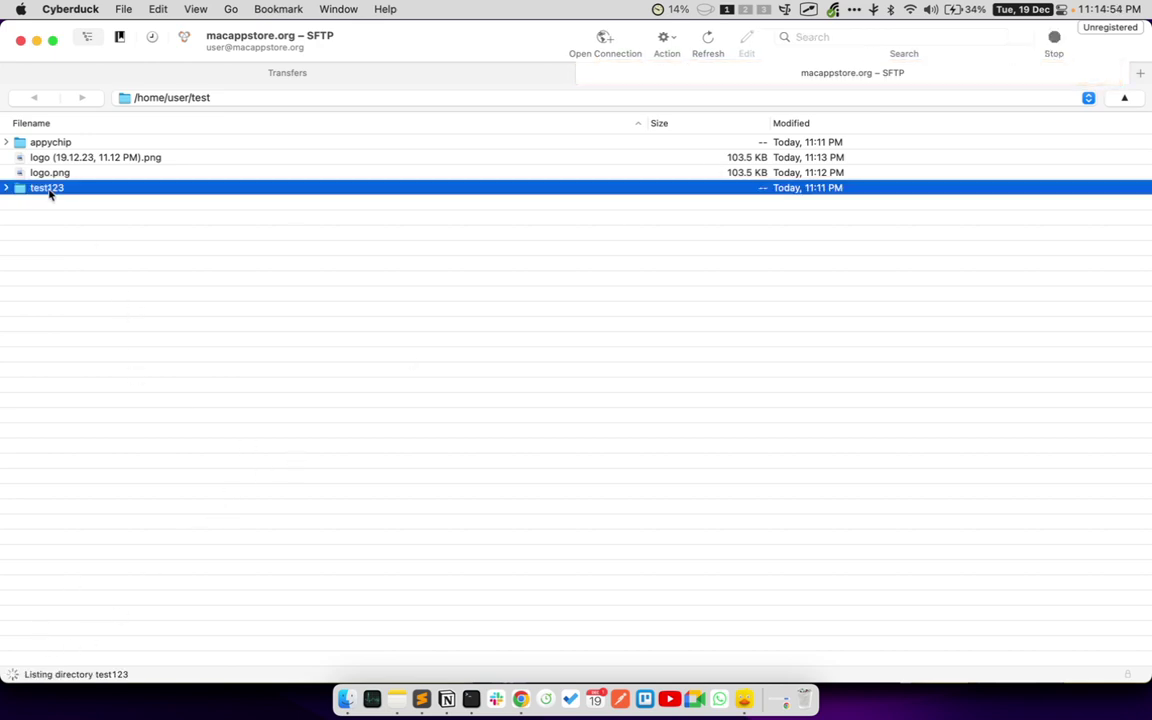